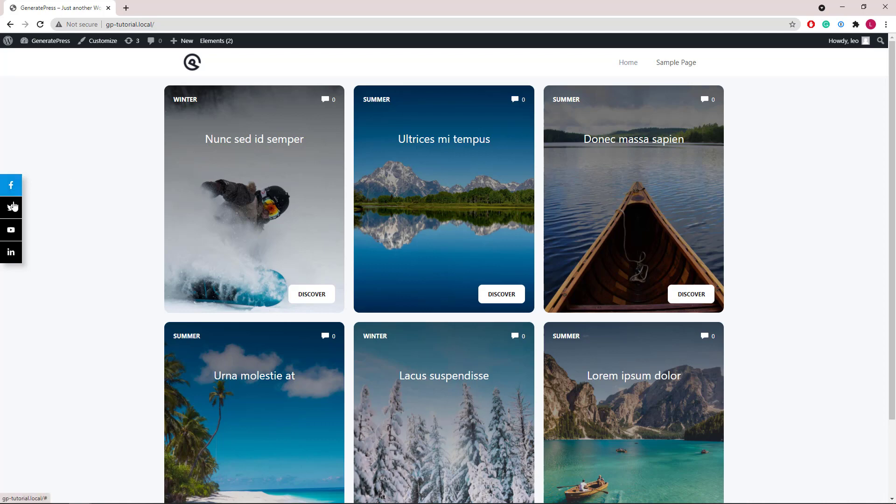
Browse the front end: view the 'Nunc sed id semper' post, then return home
scroll(48, 256, "down", 3)
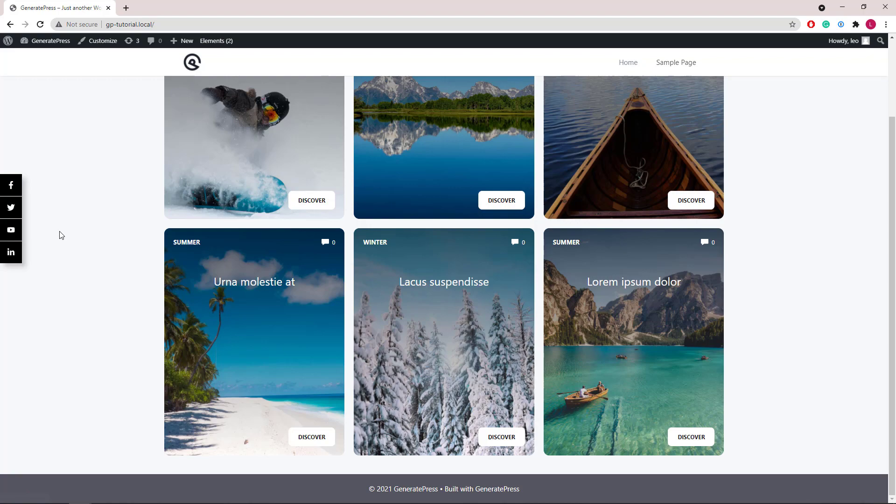
scroll(60, 234, "up", 3)
left_click(290, 293)
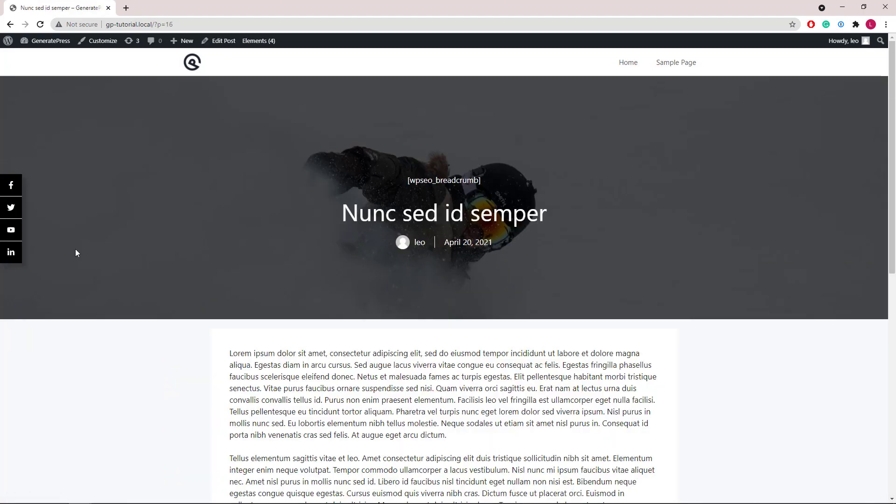
scroll(75, 248, "down", 10)
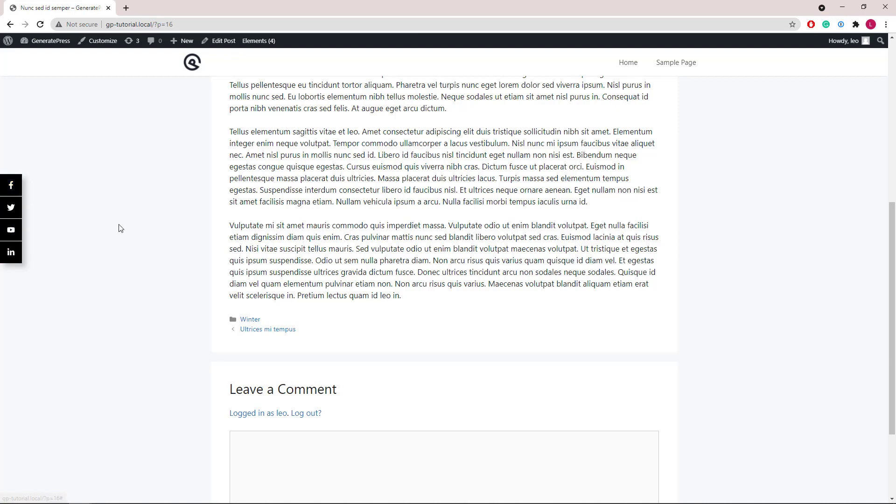
scroll(120, 227, "up", 7)
left_click(194, 70)
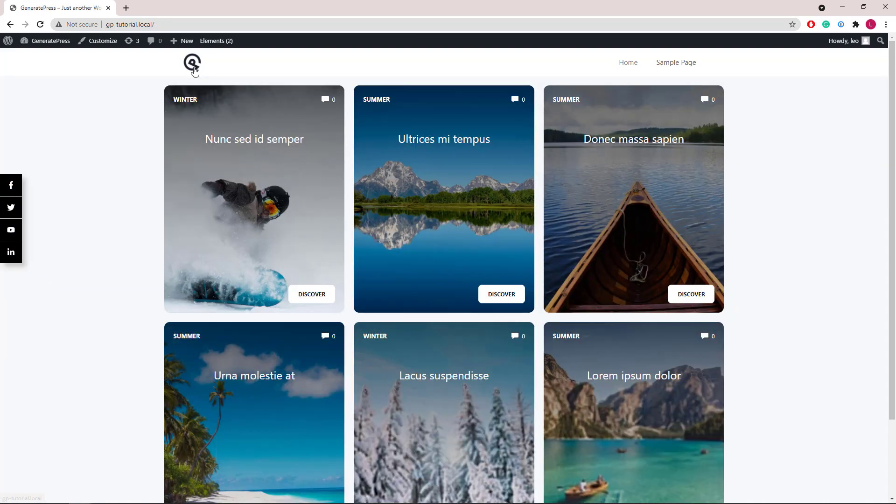
Create a new Block-type element from the GeneratePress Elements admin list
middle_click(203, 43)
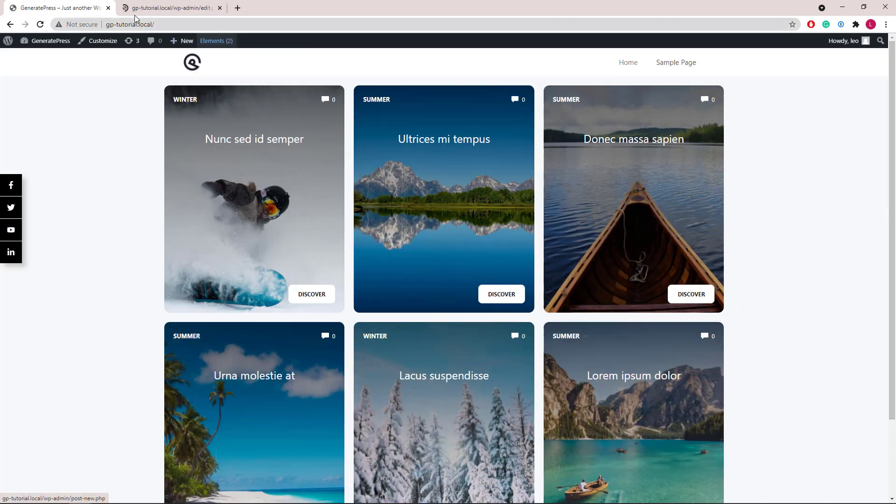
left_click(125, 11)
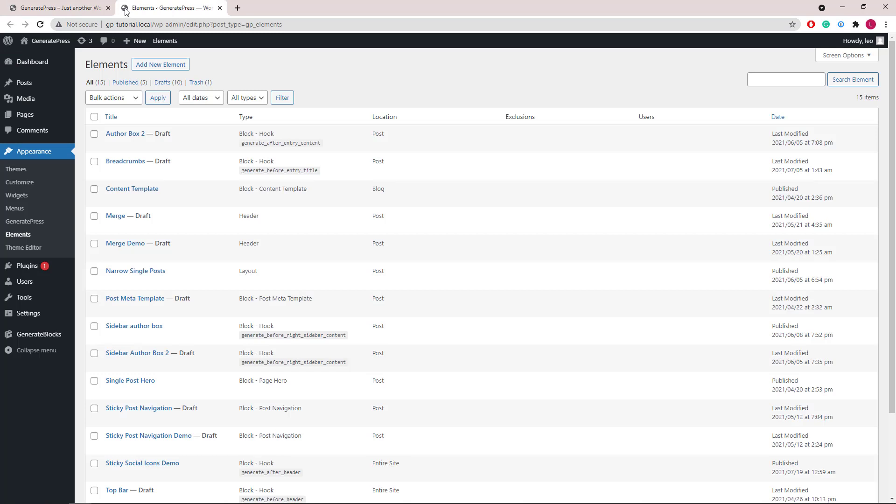
left_click(161, 65)
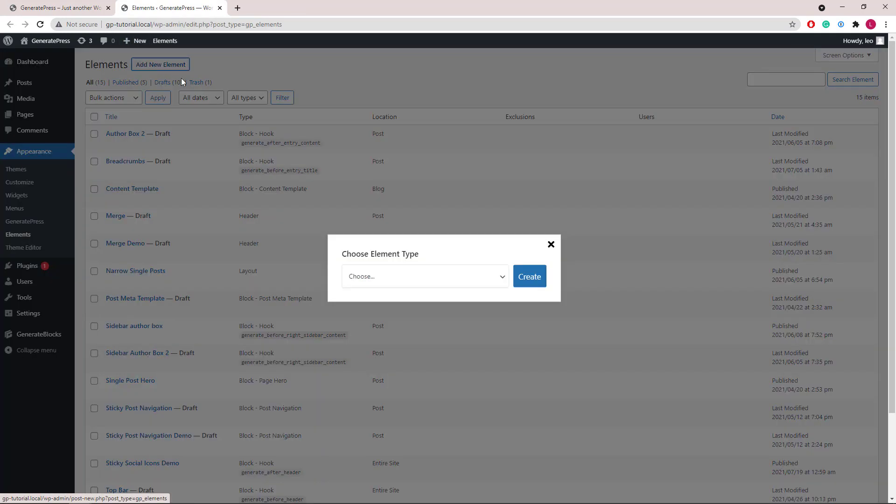
left_click(407, 288)
left_click(404, 298)
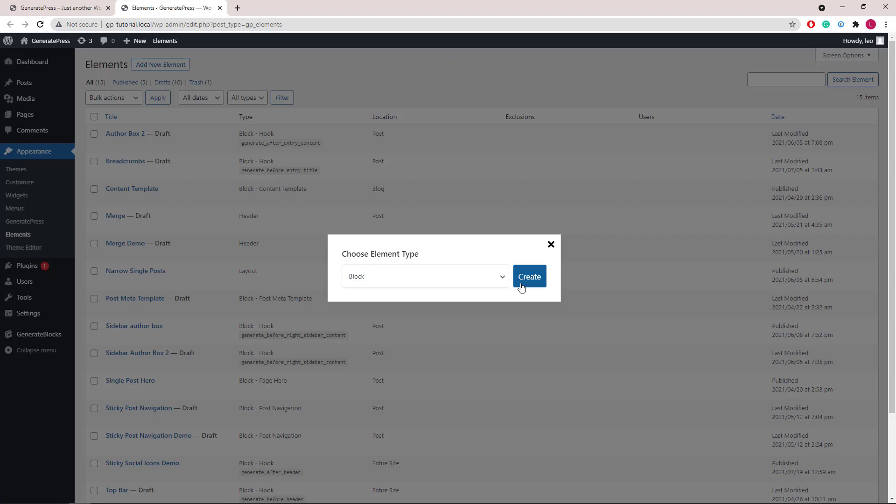
left_click(522, 287)
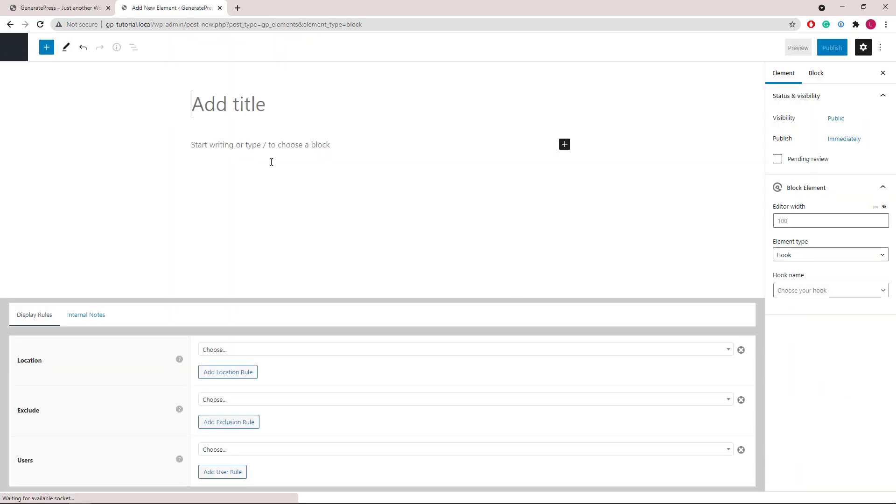
Title it 'Sticky Social Buttons', hook it to after_header, and show it on the Entire Site
type("Stick")
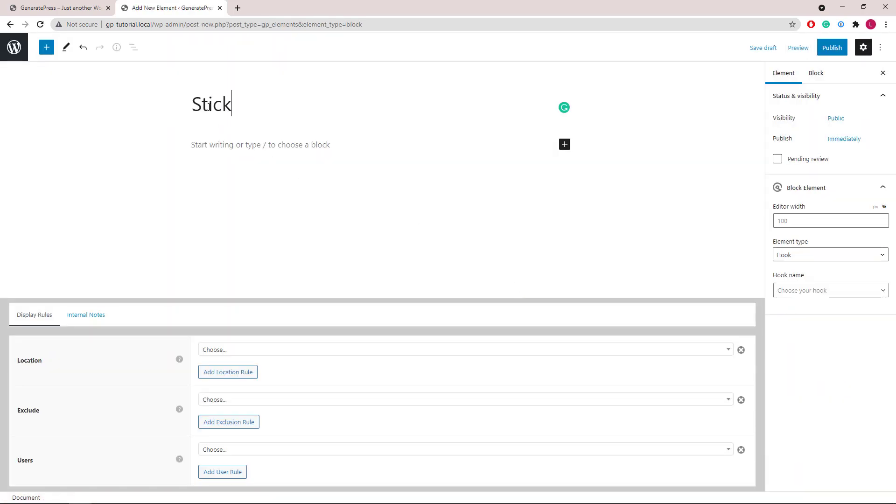
type("y Social Bu")
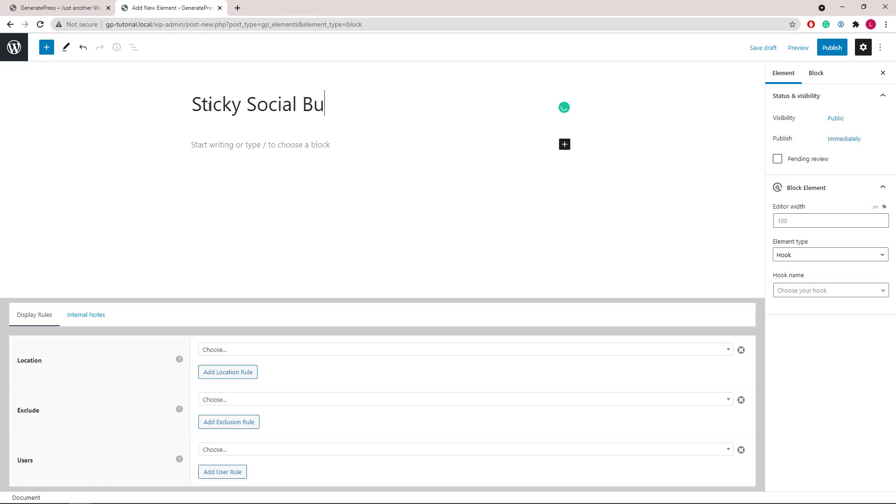
type("ttons")
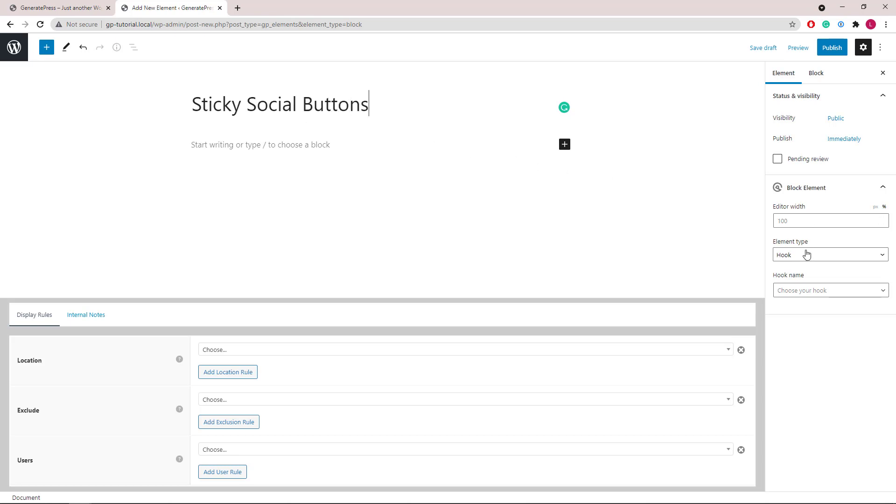
left_click(803, 288)
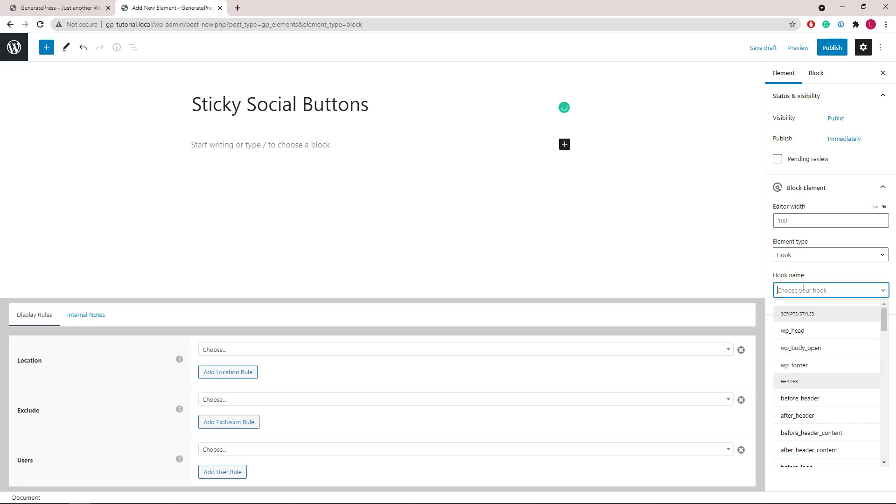
left_click(799, 415)
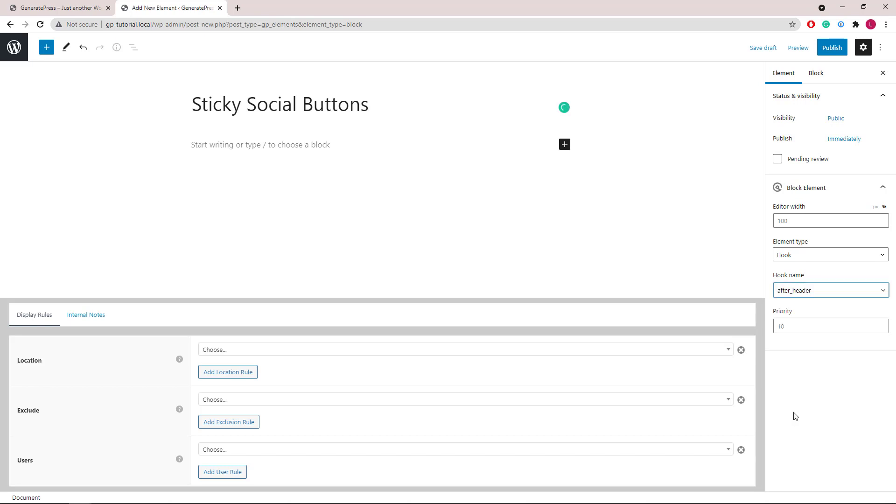
left_click(293, 354)
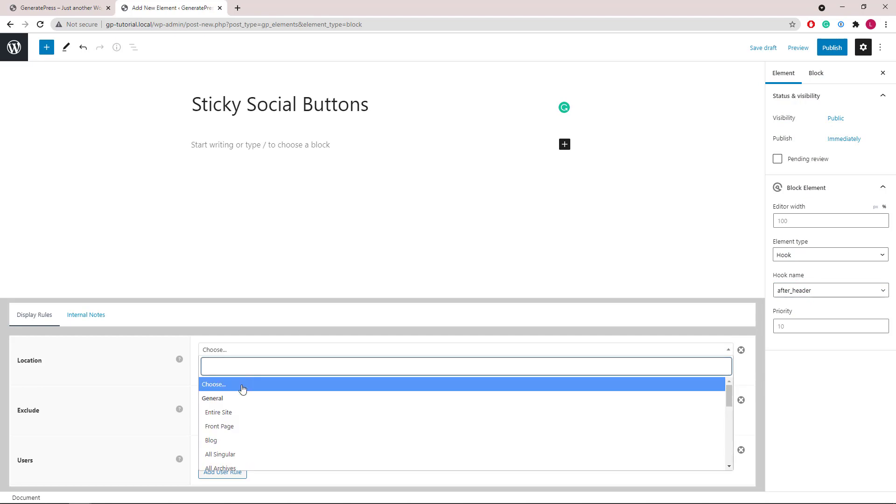
left_click(230, 414)
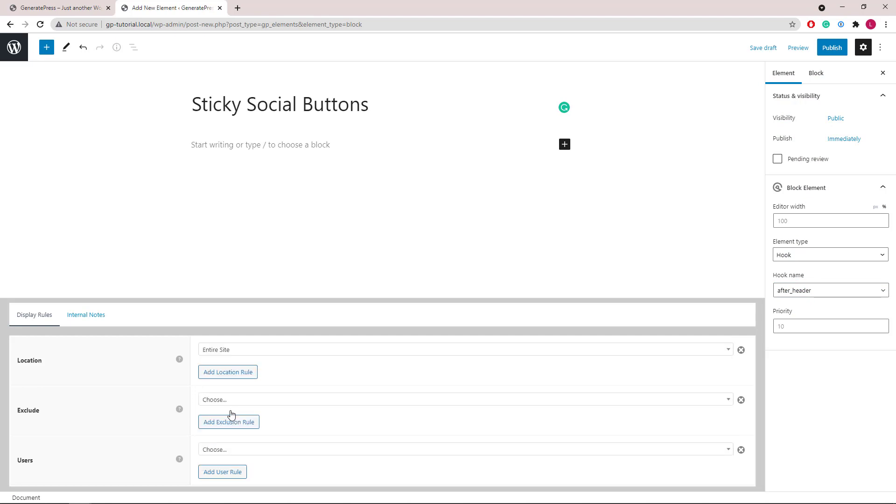
Insert a Container block and give it a contained width of 48
left_click(565, 146)
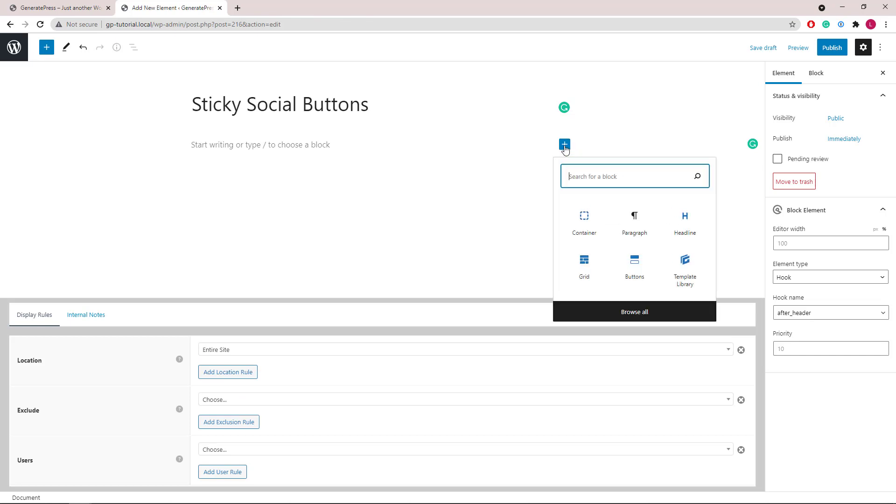
left_click(584, 219)
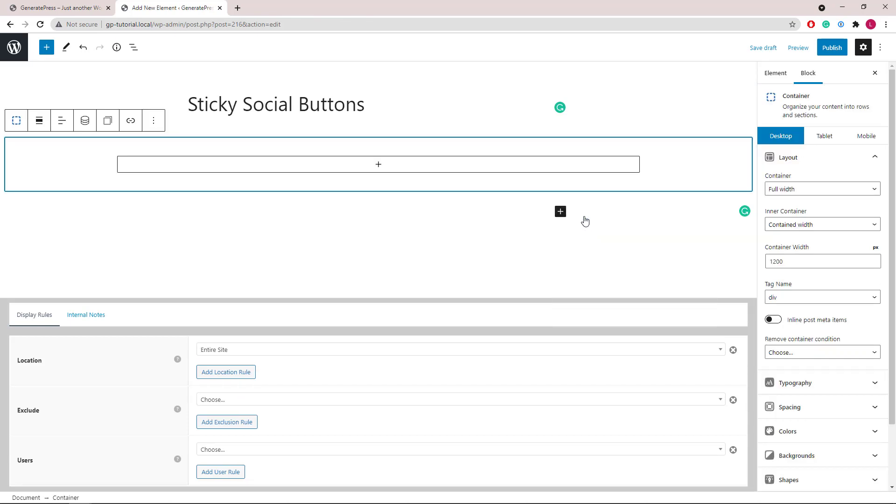
left_click(771, 191)
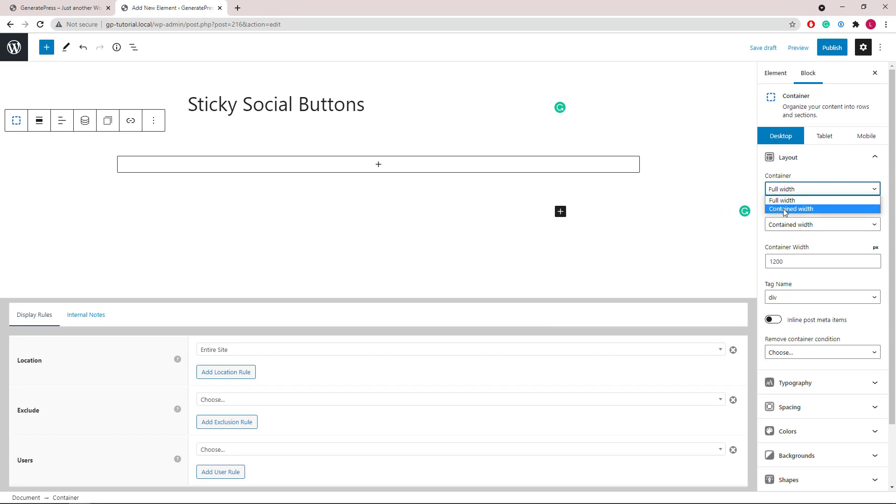
left_click(785, 209)
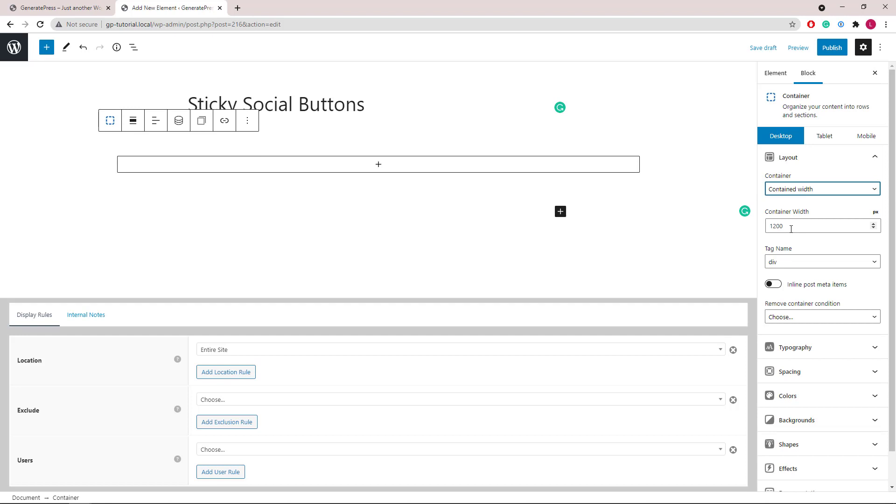
left_click_drag(791, 229, 772, 226)
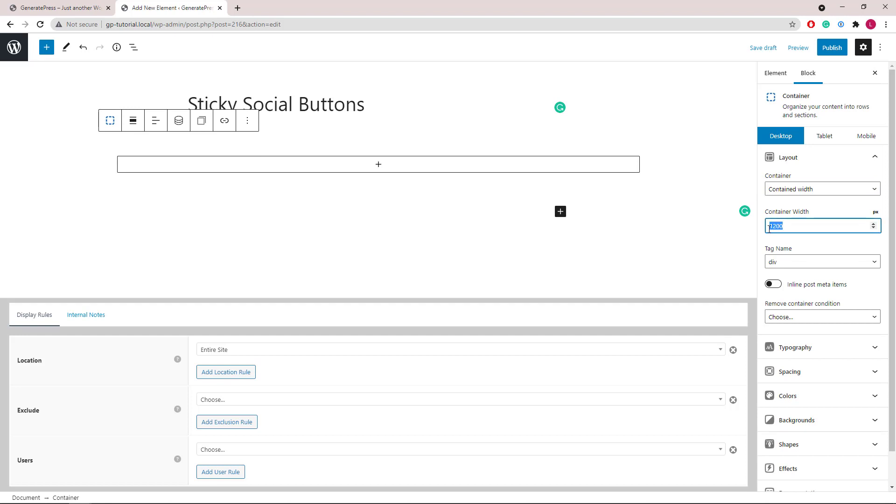
type("48")
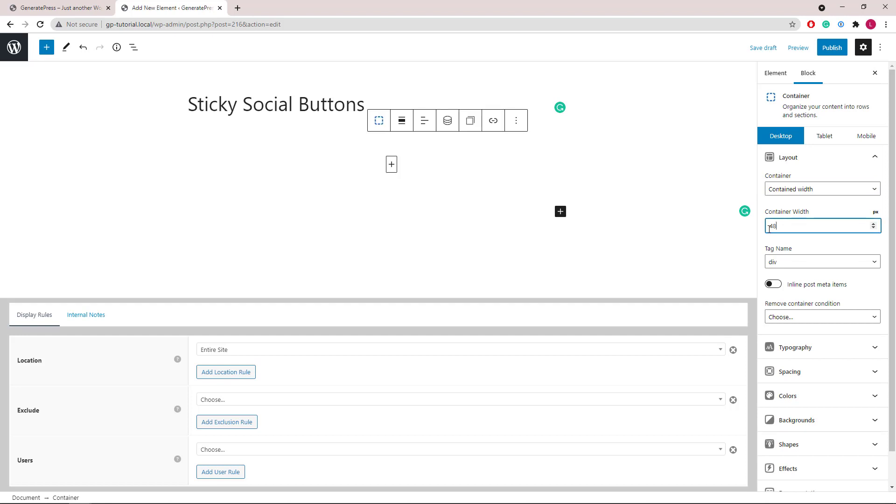
left_click(874, 158)
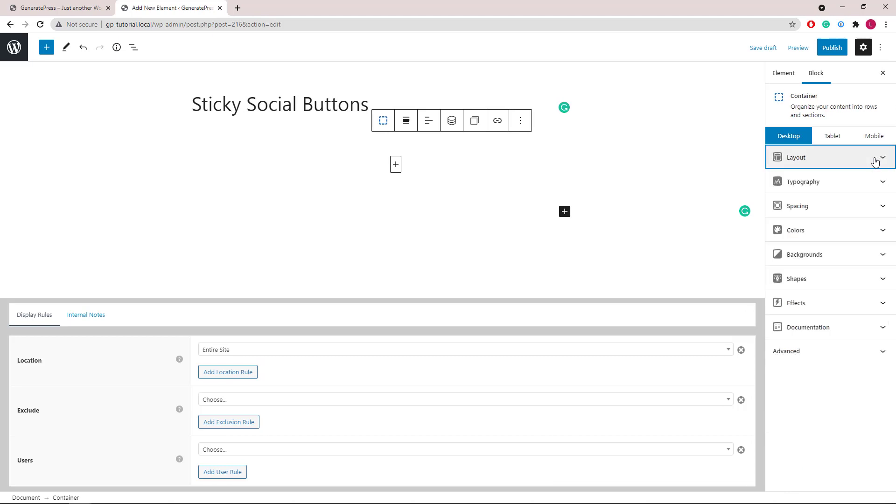
Clear the container's padding to 0 on all four sides and set outer z-index to 99
left_click(877, 205)
left_click(853, 255)
key("BackSpace")
key("BackSpace")
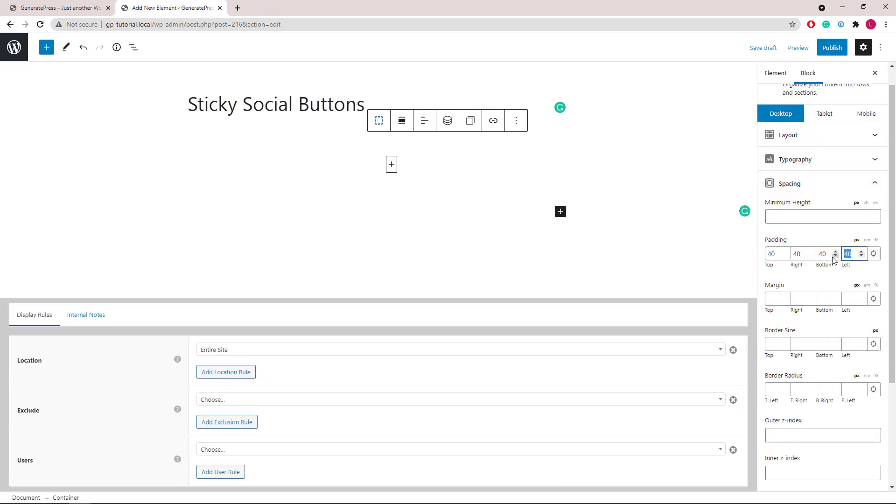
left_click(830, 254)
key("BackSpace")
key("BackSpace")
left_click(806, 254)
key("BackSpace")
key("BackSpace")
left_click(775, 254)
key("BackSpace")
key("BackSpace")
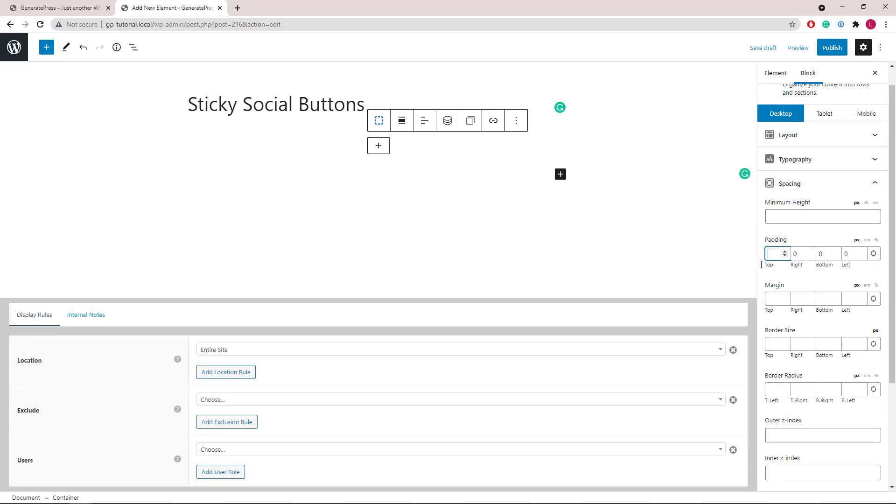
left_click(779, 439)
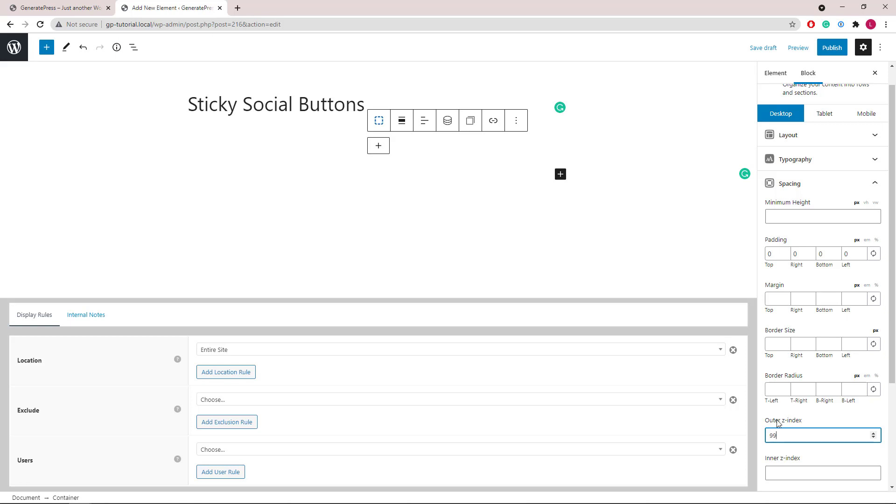
left_click(874, 185)
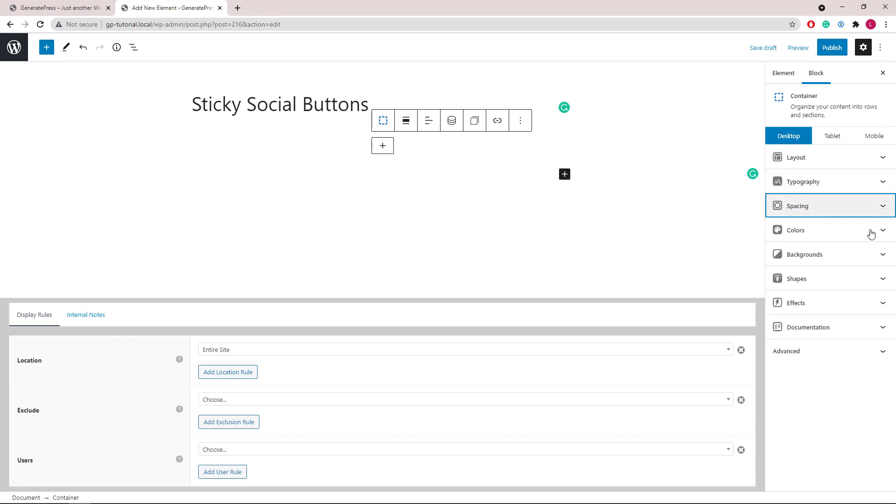
Paste 'sticky-social-icons hide-on-mobile' as the container's CSS classes, then add a Buttons block inside
left_click(884, 354)
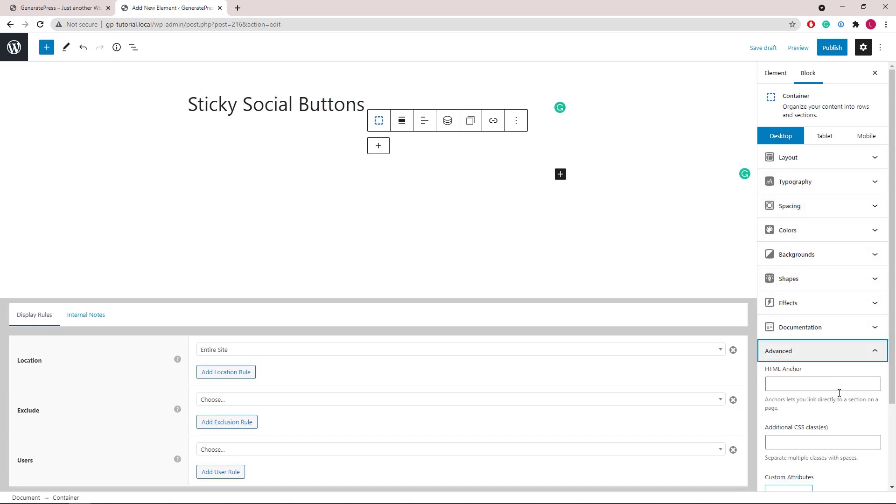
left_click(812, 442)
right_click(812, 442)
left_click(782, 337)
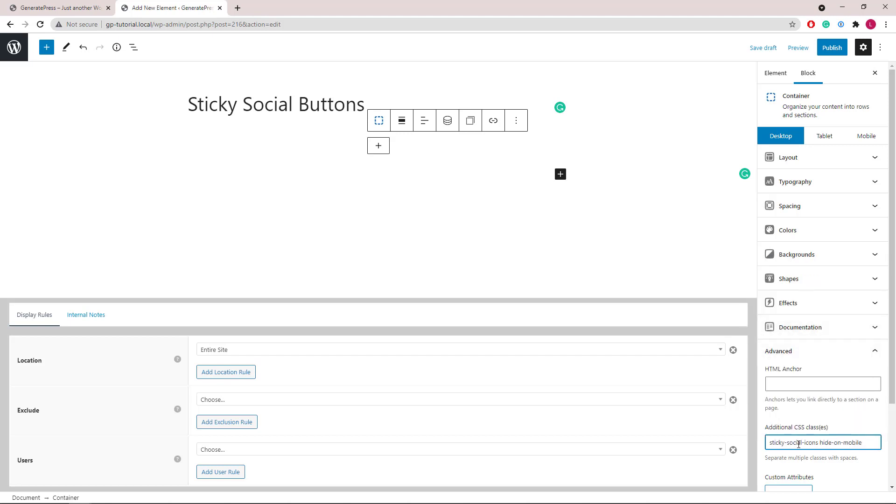
left_click_drag(818, 442, 764, 446)
left_click_drag(821, 444, 872, 443)
scroll(844, 395, "down", 2)
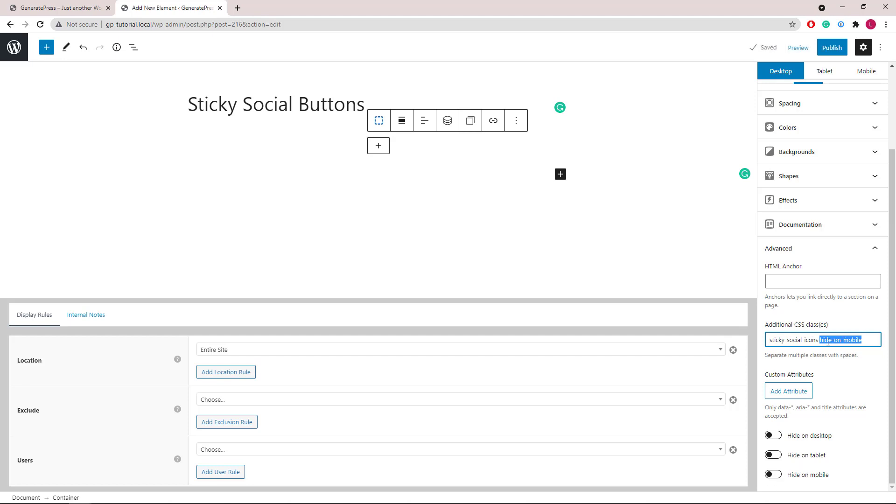
left_click(872, 253)
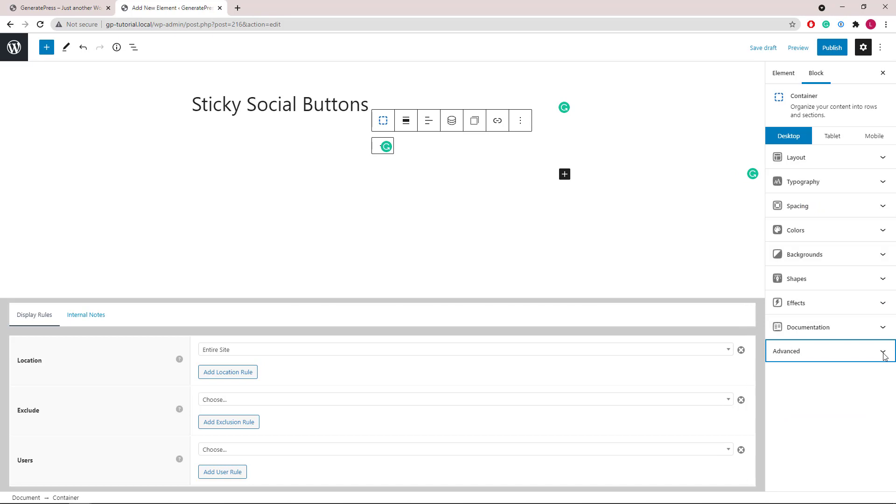
left_click(375, 149)
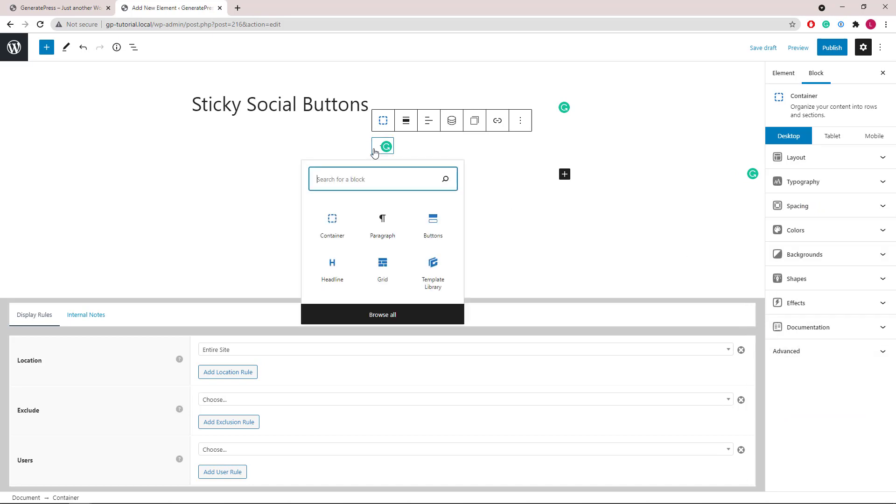
left_click(427, 228)
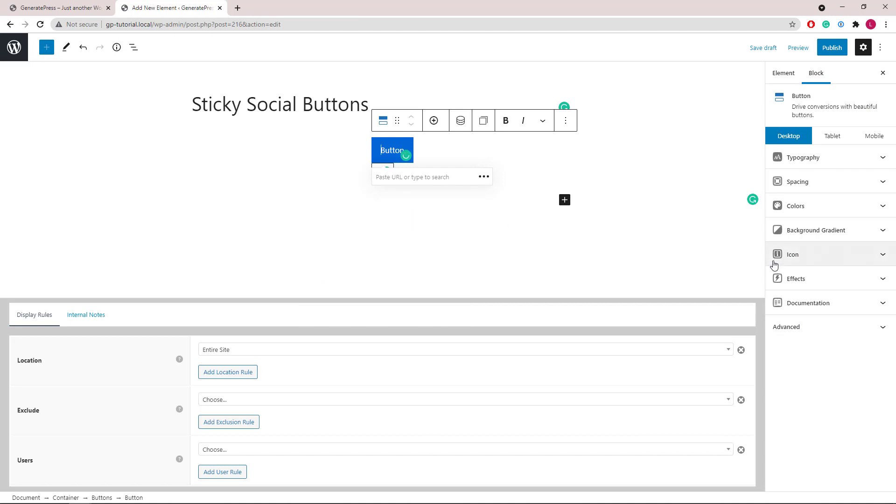
Give the button the Facebook social icon and turn on Remove Text
left_click(879, 258)
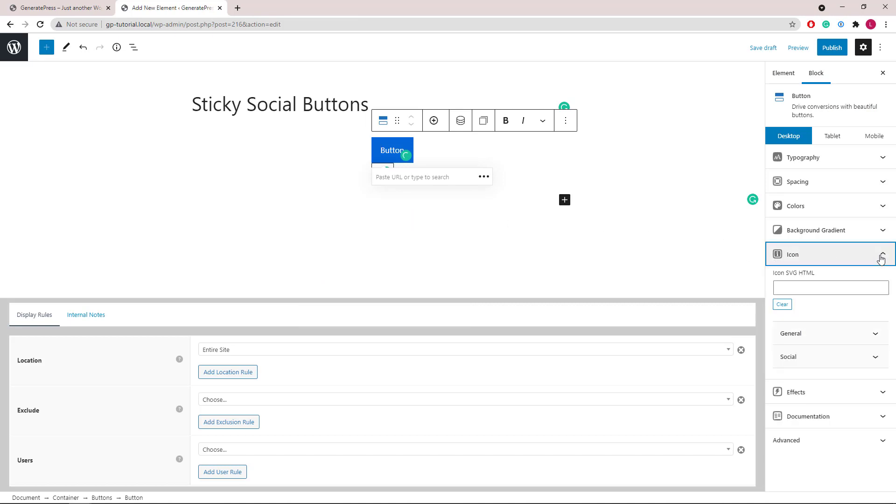
left_click(856, 358)
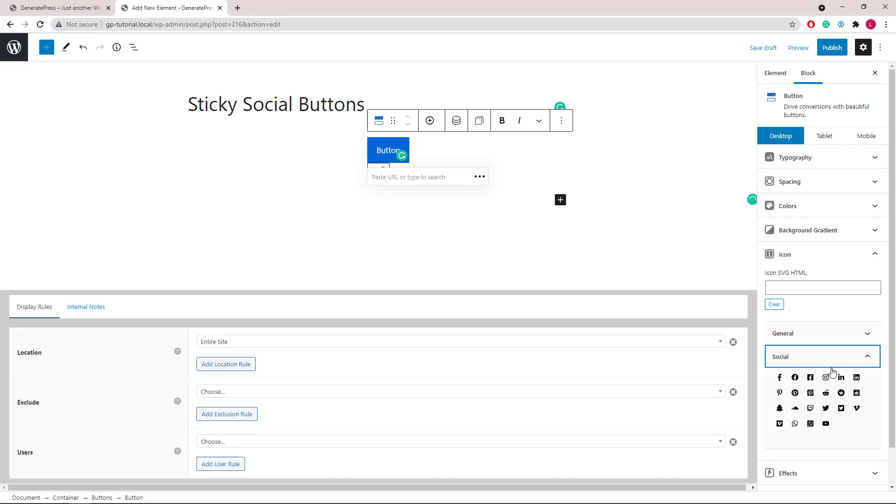
left_click(780, 378)
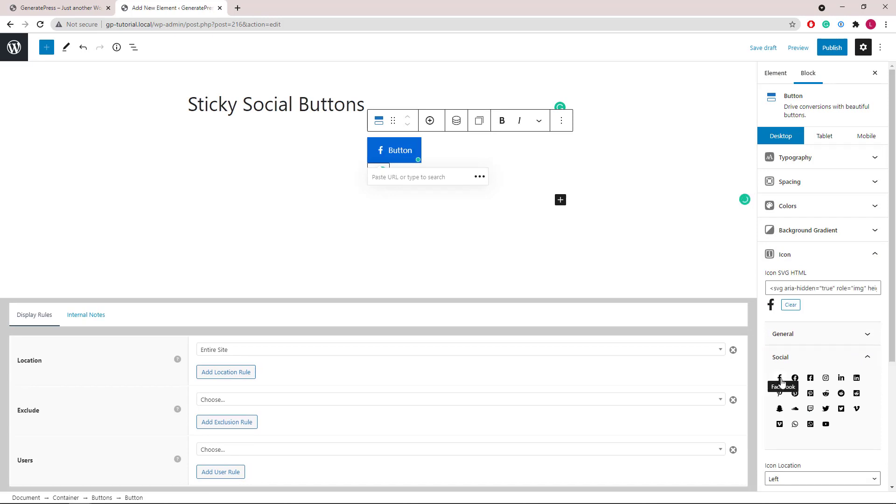
left_click(867, 357)
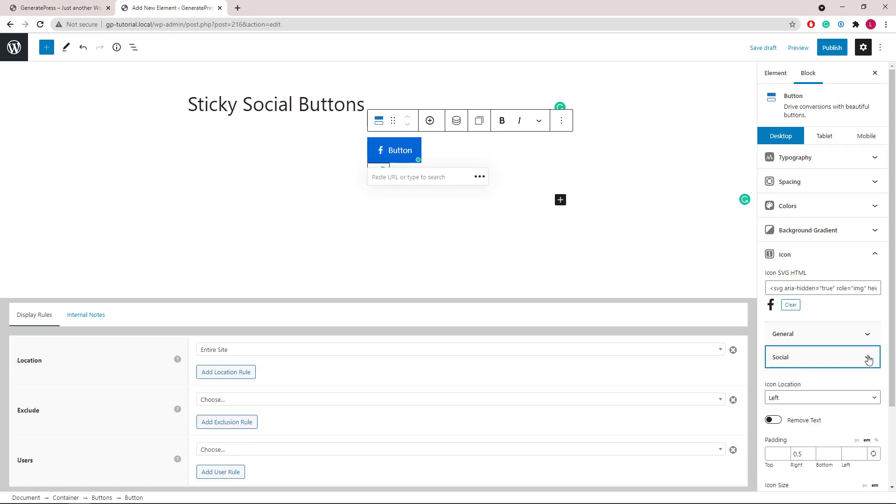
left_click(774, 421)
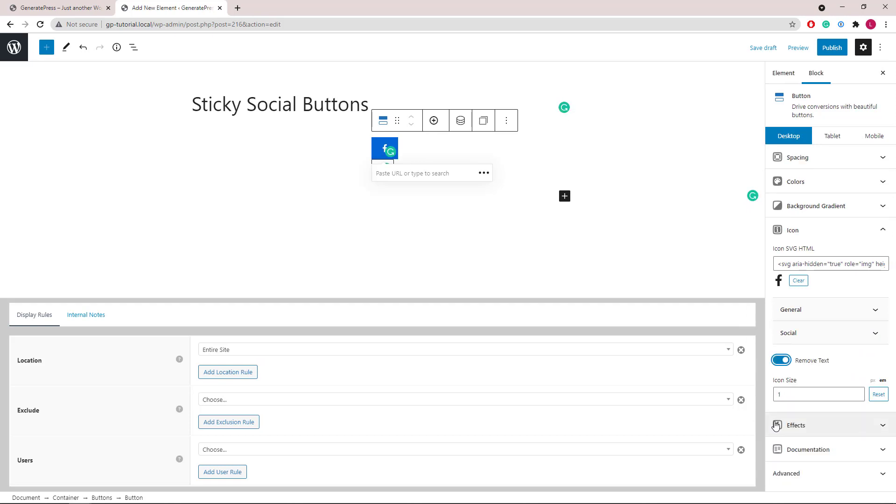
left_click(883, 234)
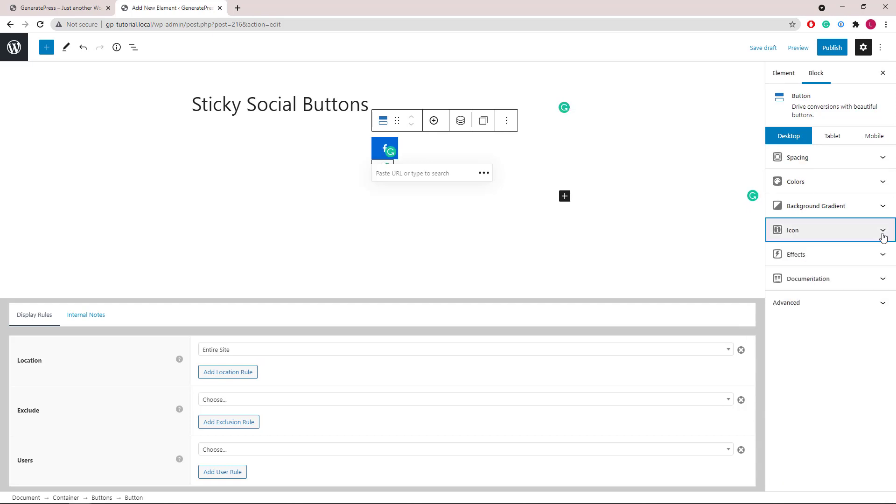
Link the button's padding values and set them to 15 px, also entering a bottom border size of 1
left_click(880, 160)
left_click(873, 190)
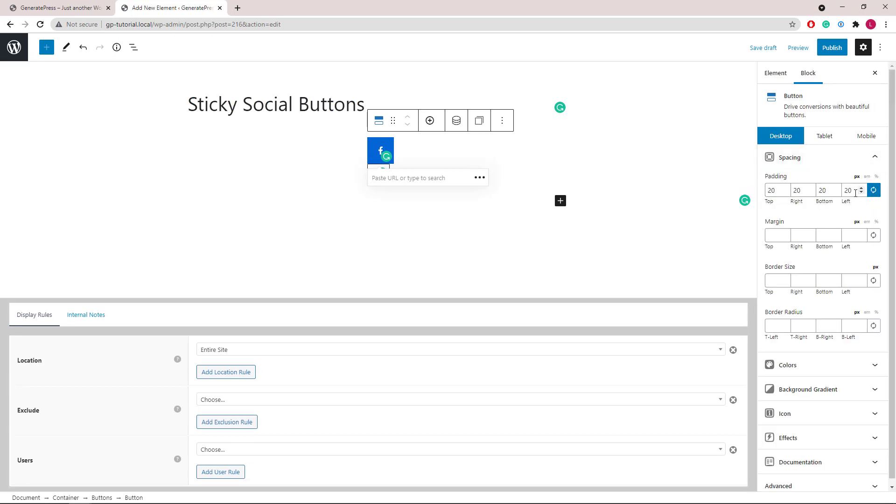
type("15")
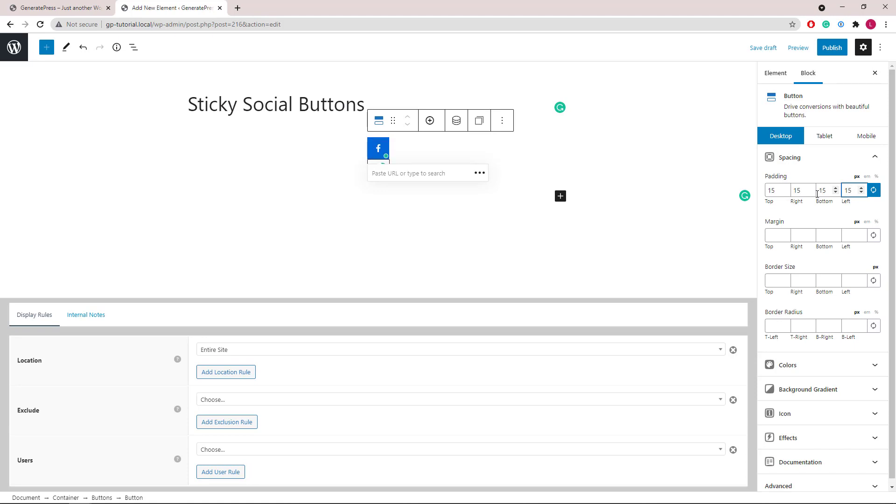
left_click(825, 279)
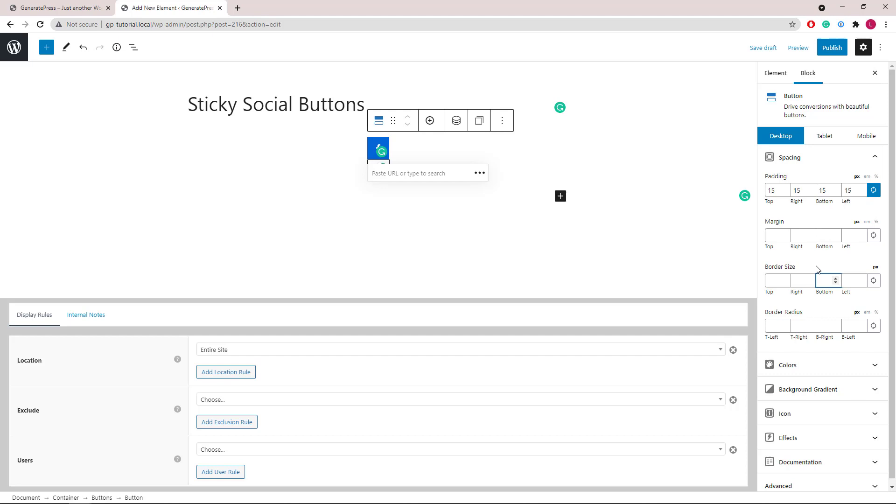
type("1")
left_click(872, 157)
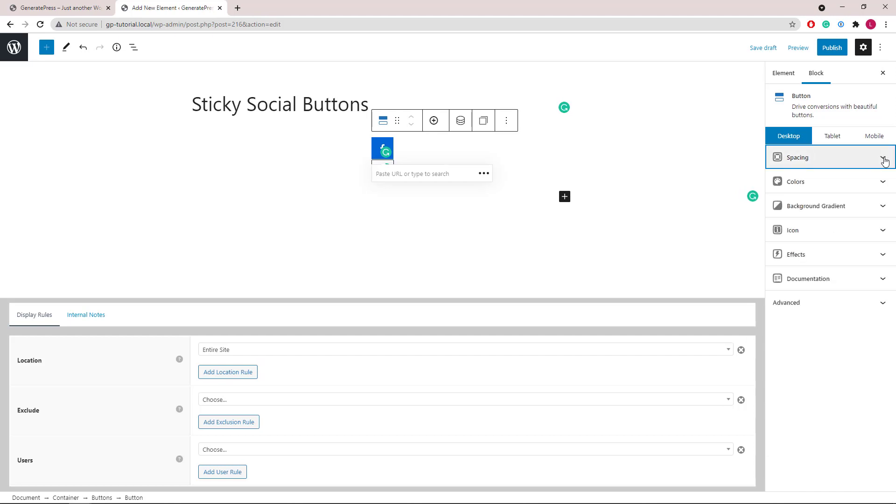
Set the button's background to the black preset and its hover background to the blue preset
left_click(882, 184)
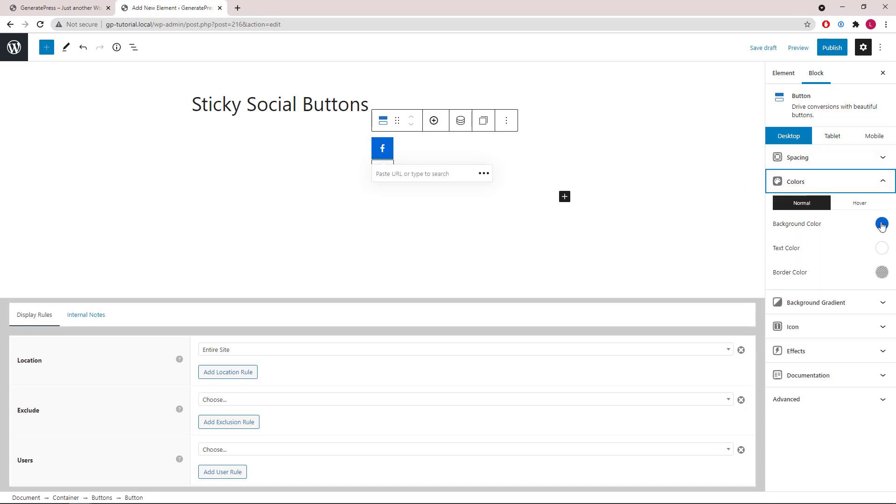
left_click(881, 223)
left_click(773, 416)
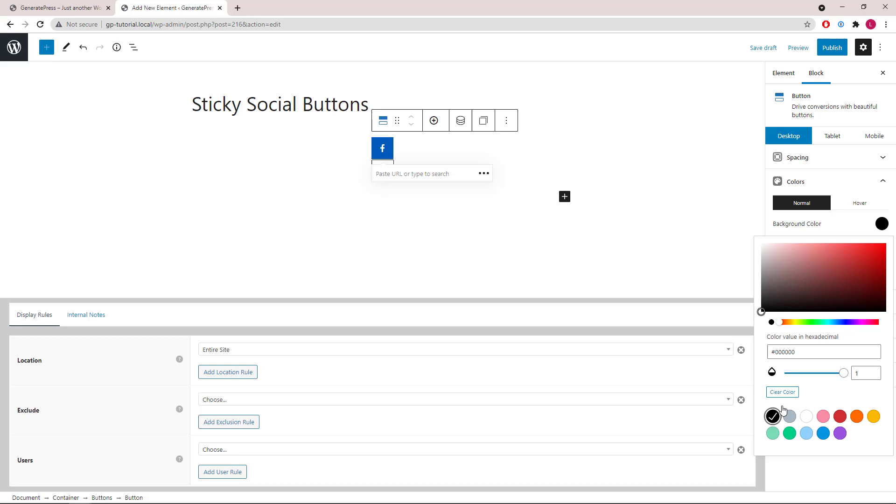
left_click(882, 224)
left_click(859, 203)
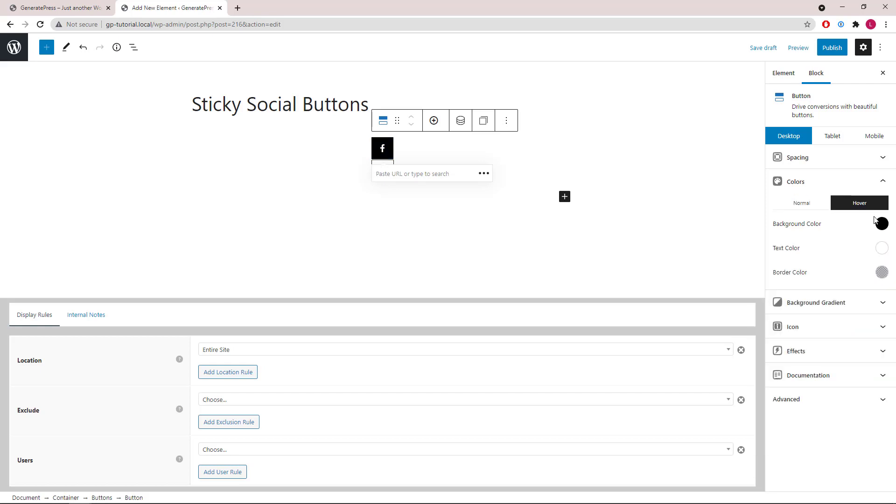
left_click(882, 224)
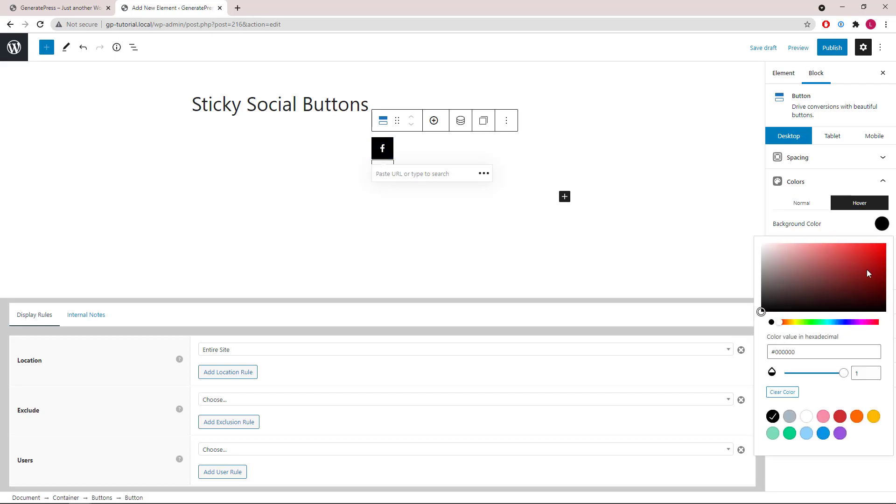
left_click(823, 433)
left_click(881, 225)
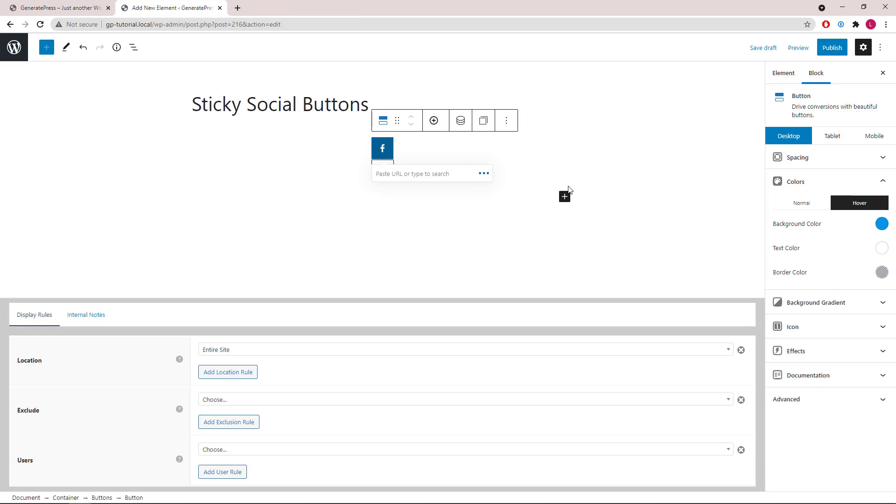
left_click(882, 182)
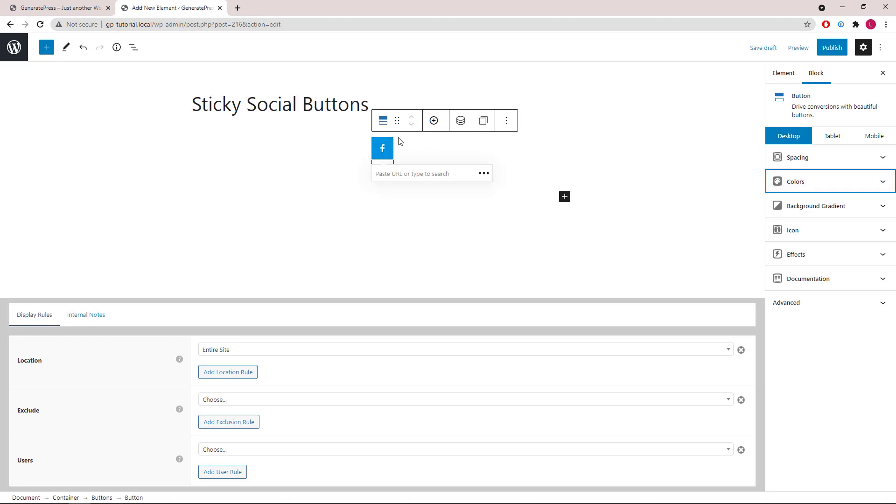
Add three more buttons for four in total, and switch the second one's icon to Instagram
left_click(434, 122)
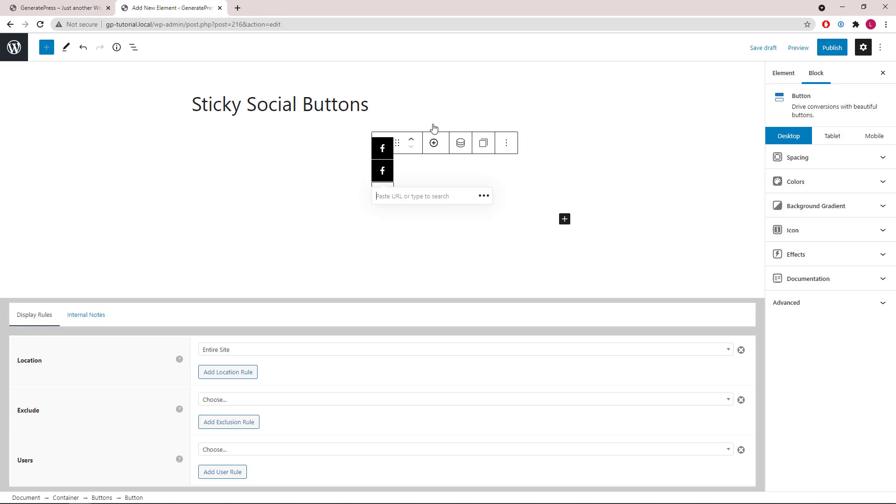
left_click(433, 146)
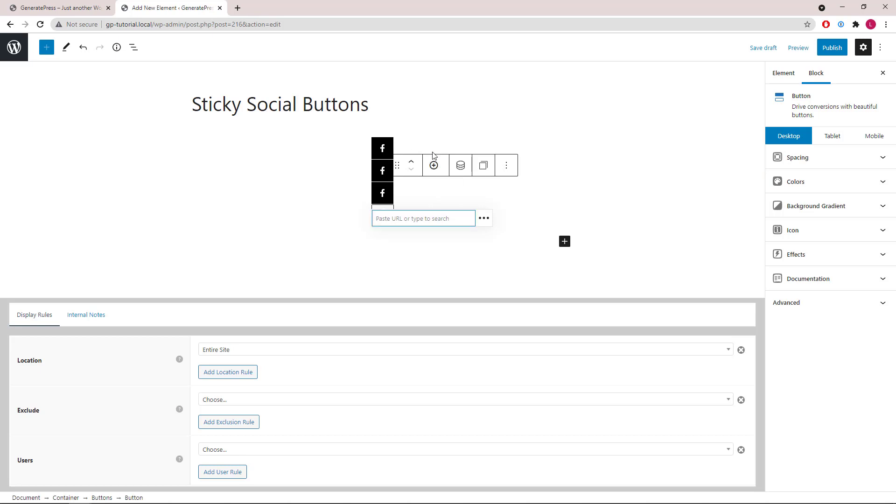
left_click(434, 167)
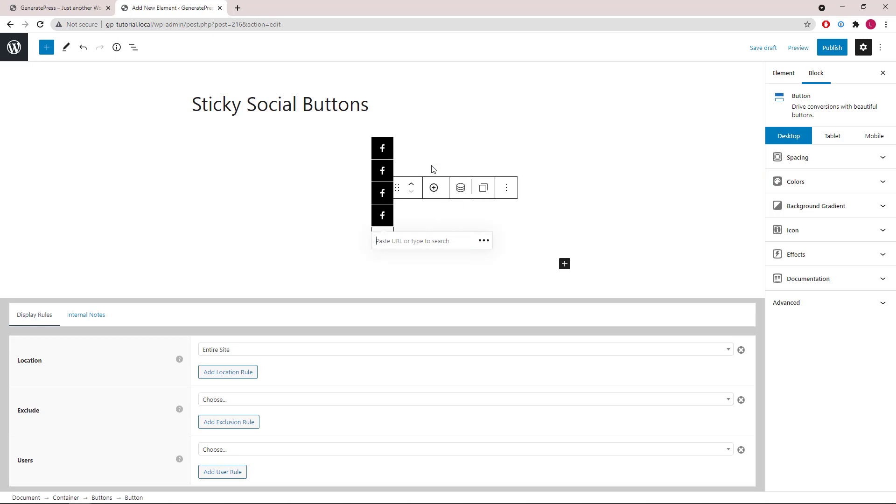
left_click(375, 177)
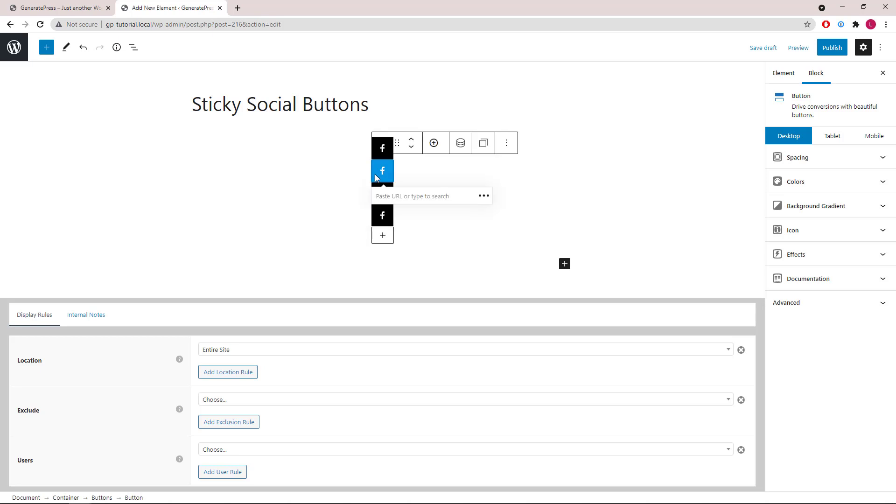
left_click(796, 230)
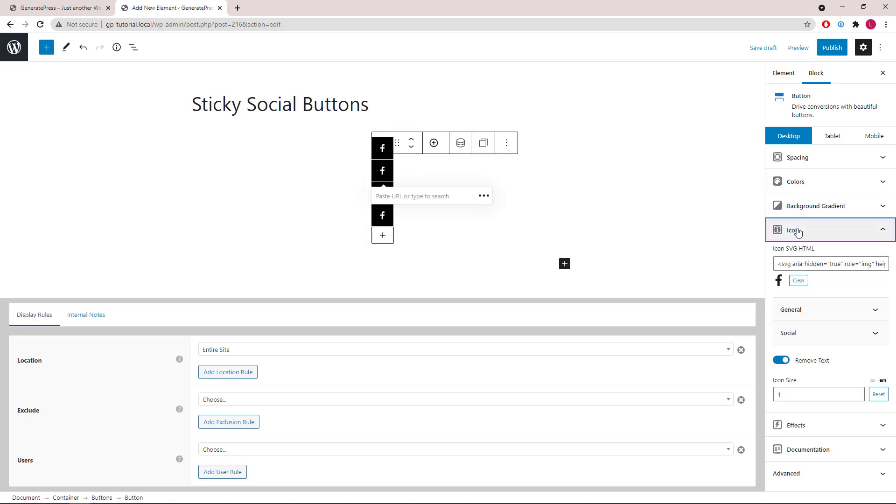
left_click(801, 334)
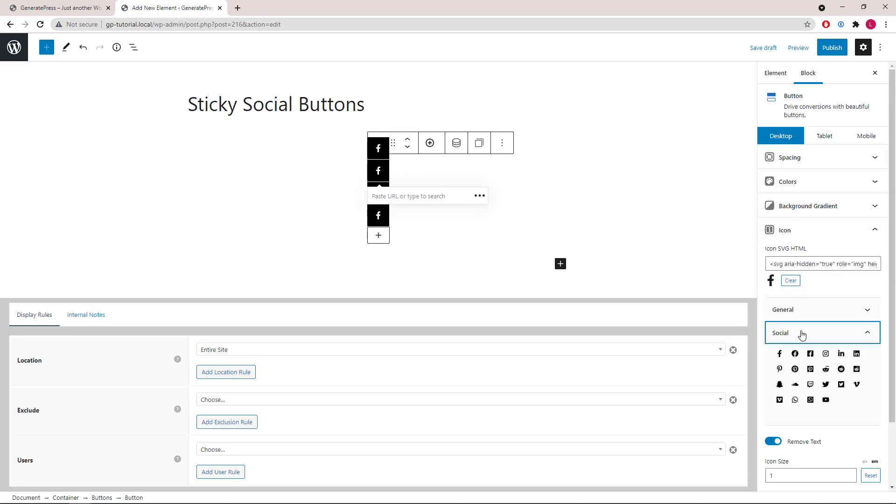
left_click(825, 354)
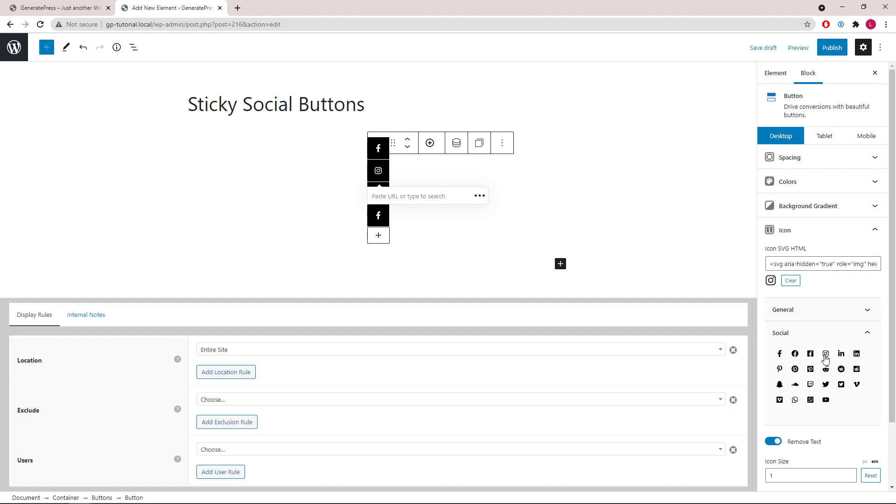
Change the third button's icon to YouTube and the fourth button's icon to LinkedIn
left_click(385, 186)
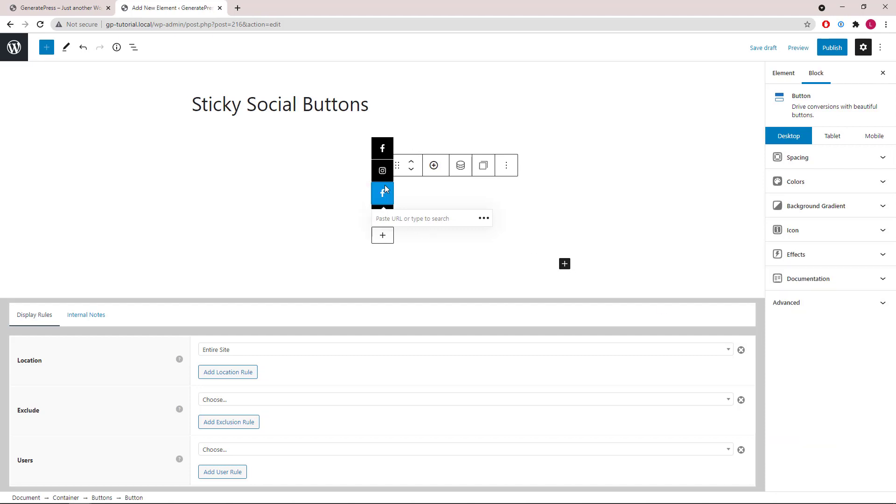
left_click(810, 232)
left_click(809, 336)
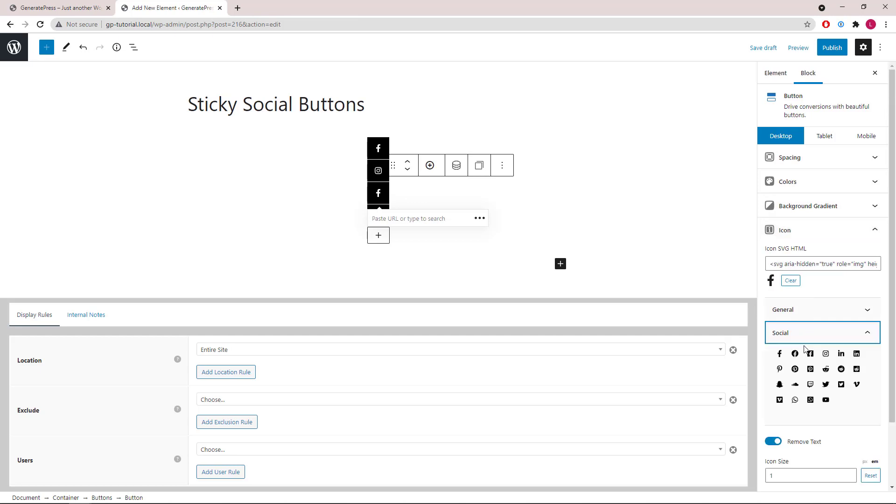
left_click(825, 399)
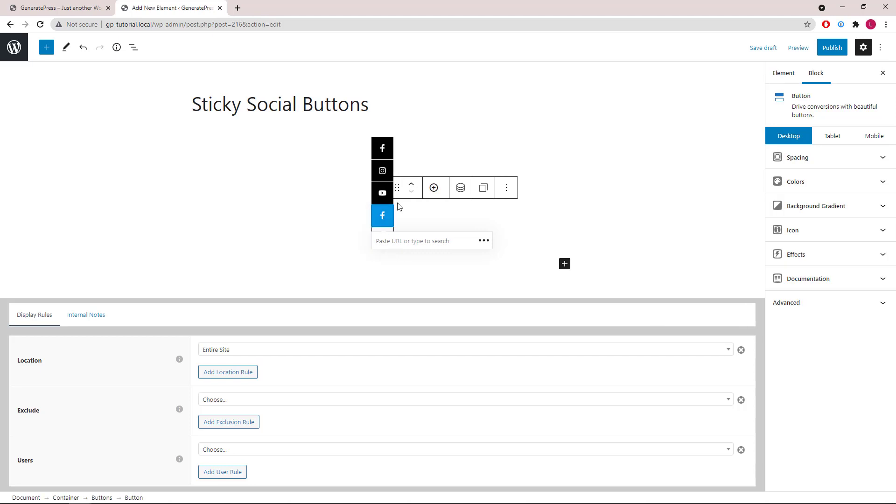
left_click(800, 236)
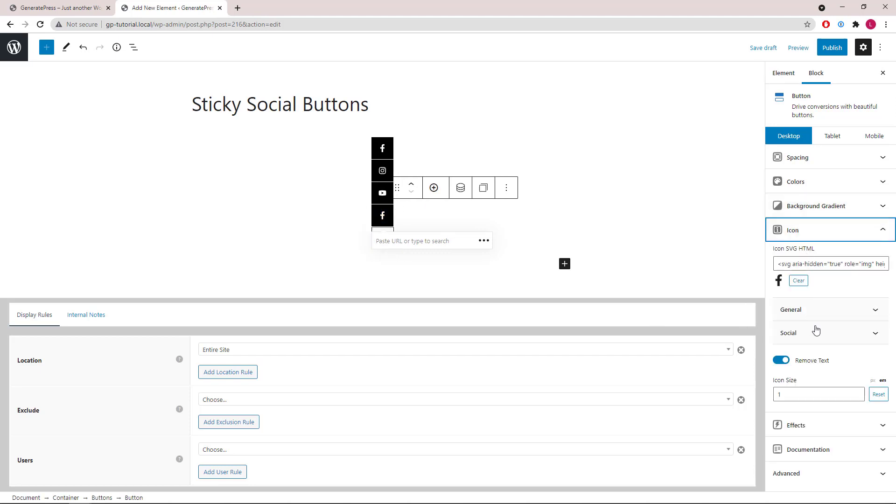
left_click(816, 331)
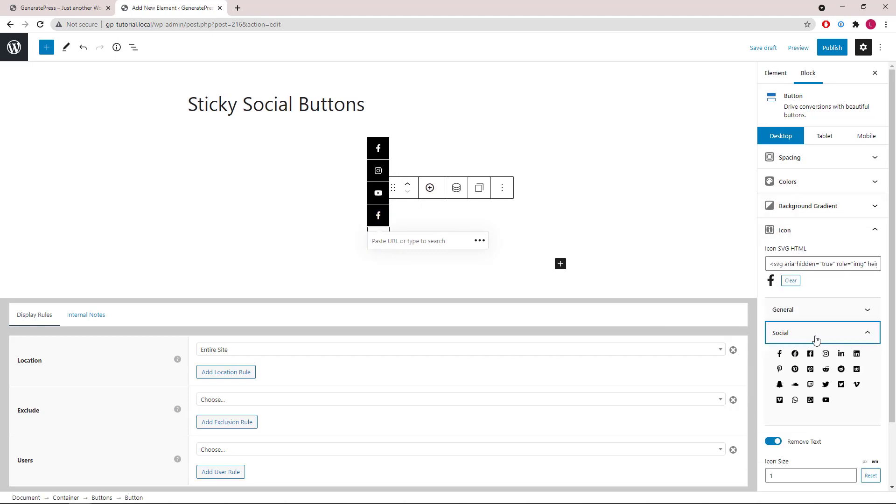
left_click(844, 355)
left_click(875, 233)
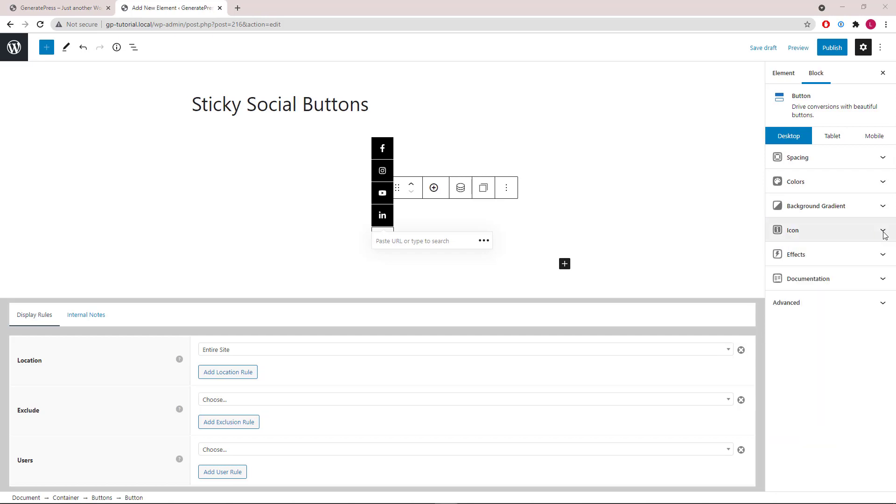
Delete the LinkedIn button's 1 px bottom border size in its Spacing settings
left_click(881, 158)
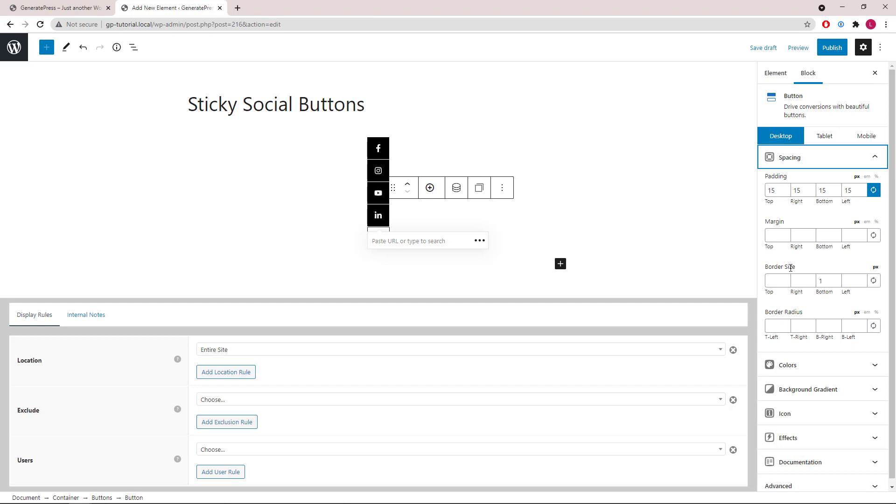
left_click(817, 279)
type("1")
double_click(822, 280)
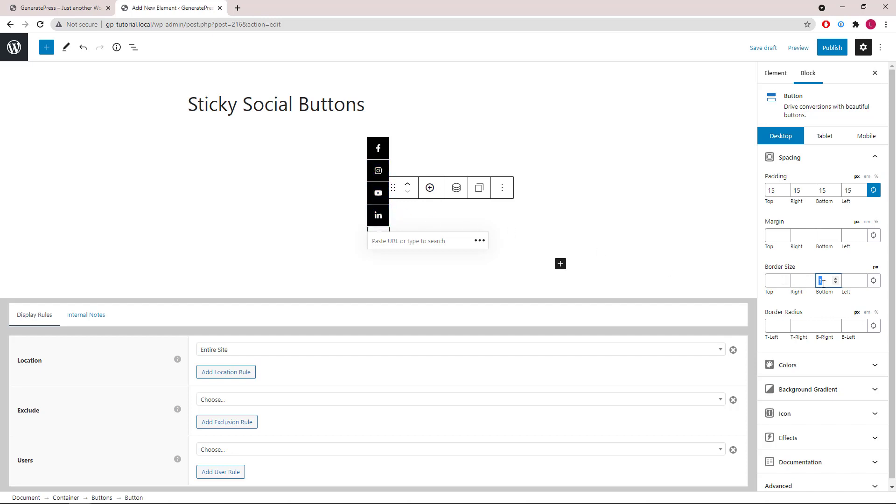
key("BackSpace")
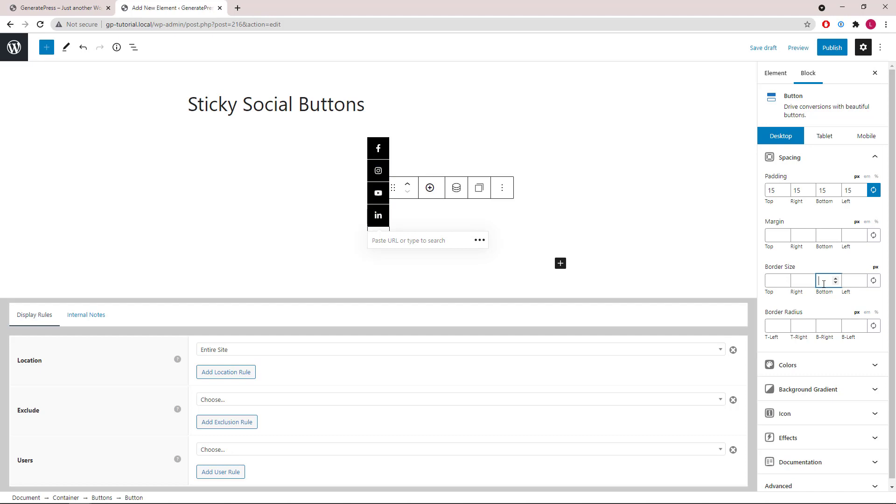
left_click(879, 158)
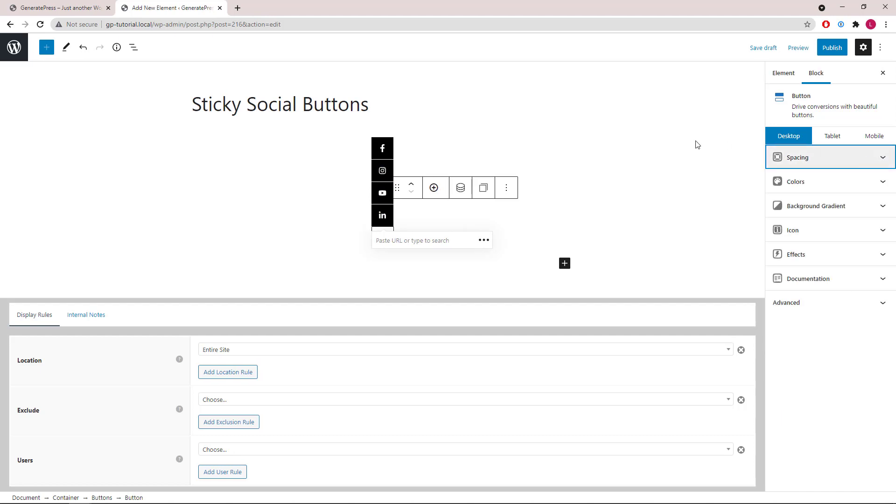
Select the Buttons block in List View and enable Stack Vertically and Fill Horizontal Space
left_click(133, 50)
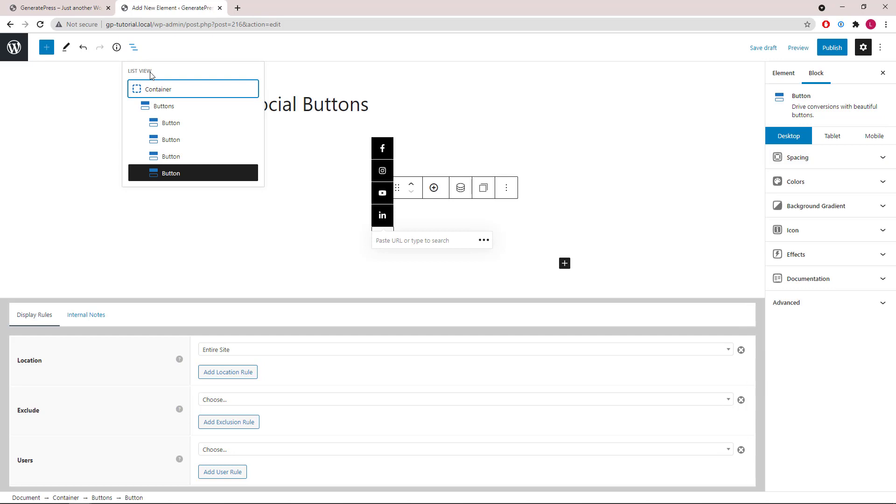
left_click(169, 110)
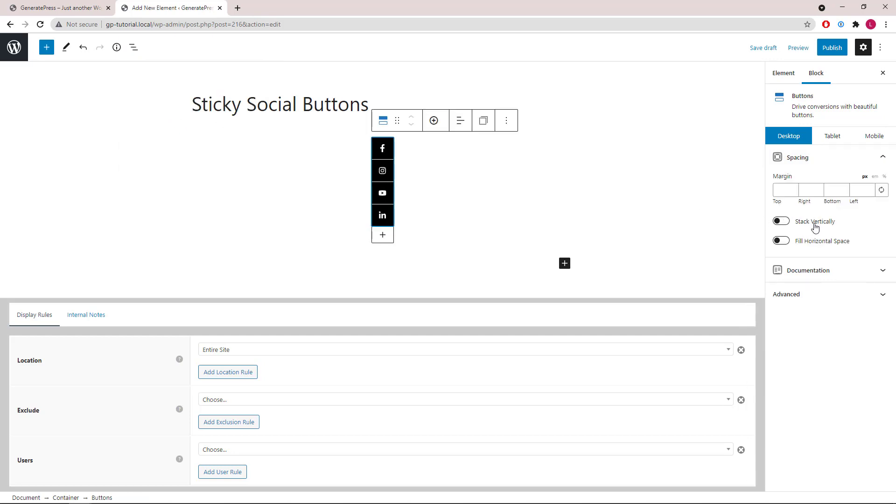
left_click(781, 222)
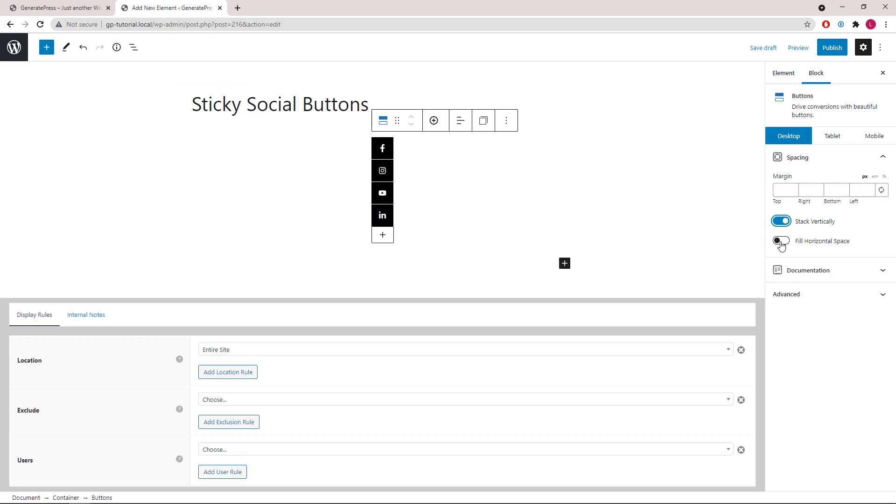
left_click(782, 243)
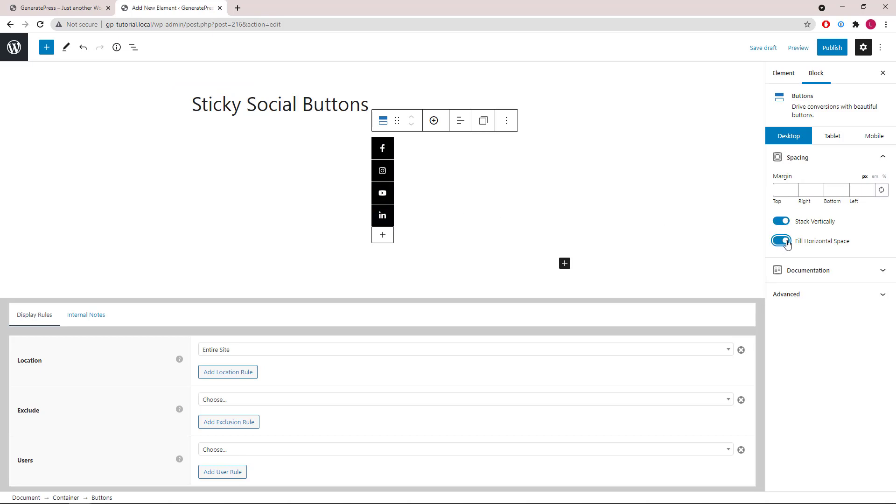
Publish the element and reload the front-end home page to see the four black buttons
left_click(828, 56)
left_click(64, 10)
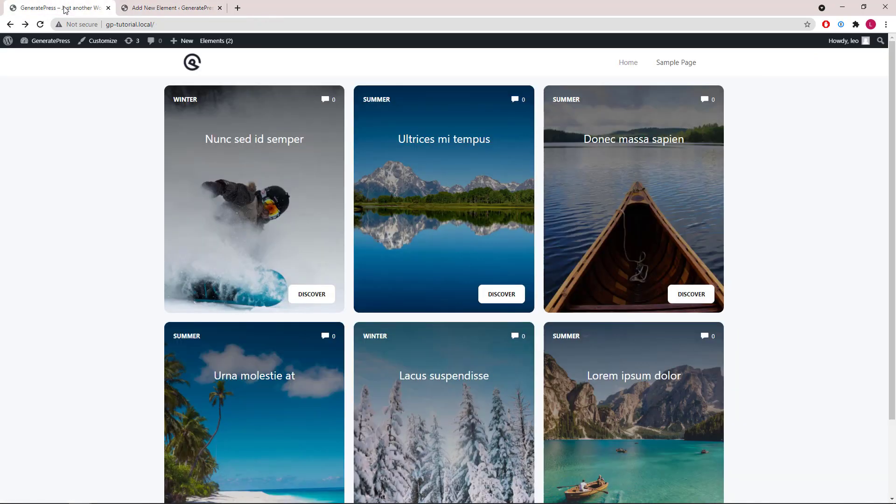
left_click(39, 26)
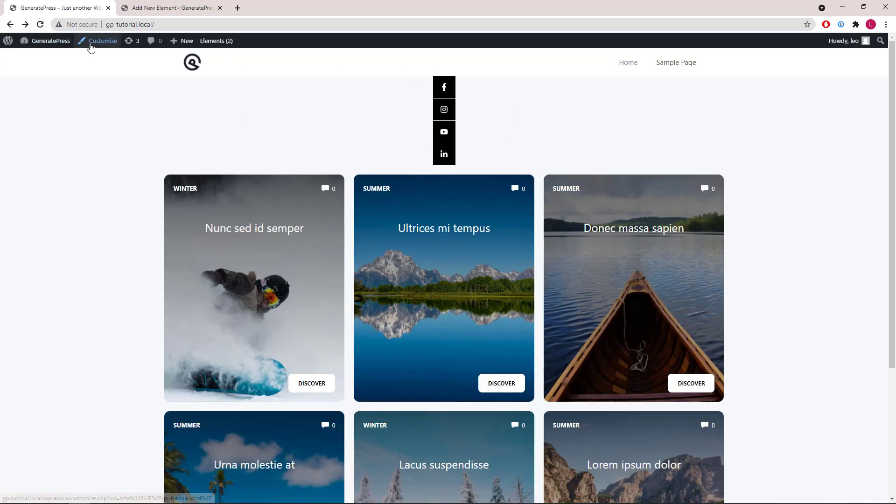
Paste a .sticky-social-icons rule into Additional CSS with position fixed, left 0, top 30%
left_click(90, 41)
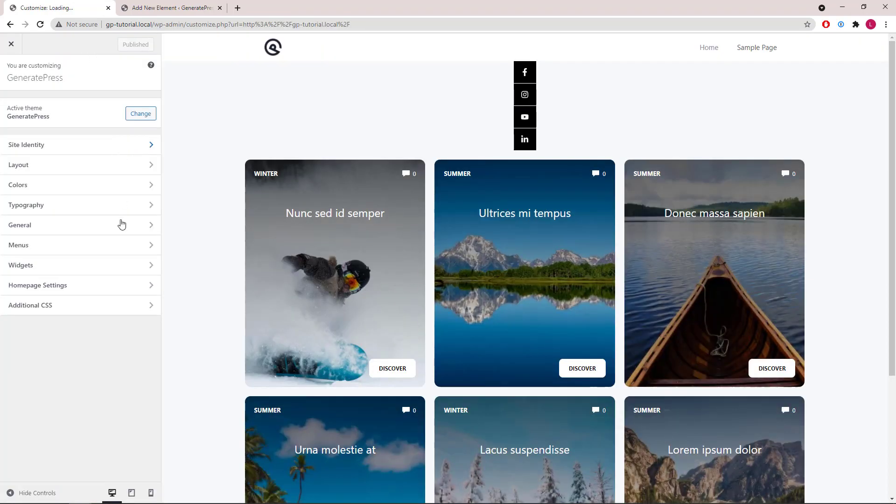
left_click(110, 309)
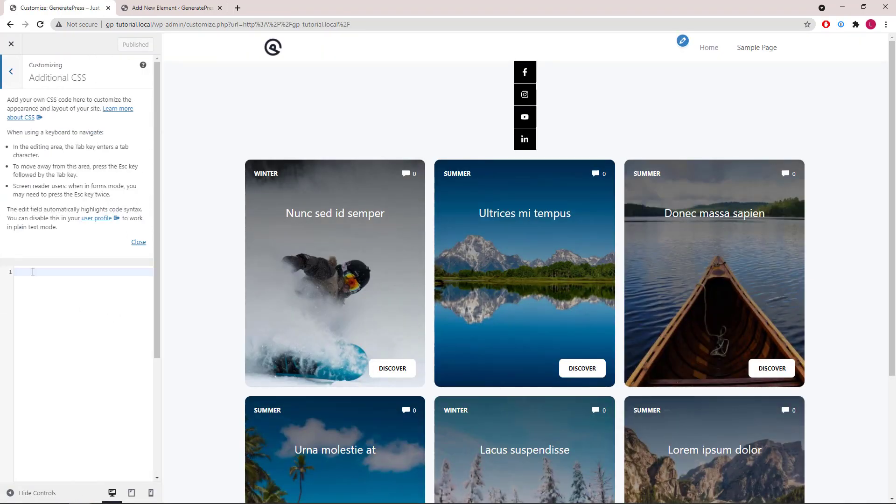
right_click(32, 271)
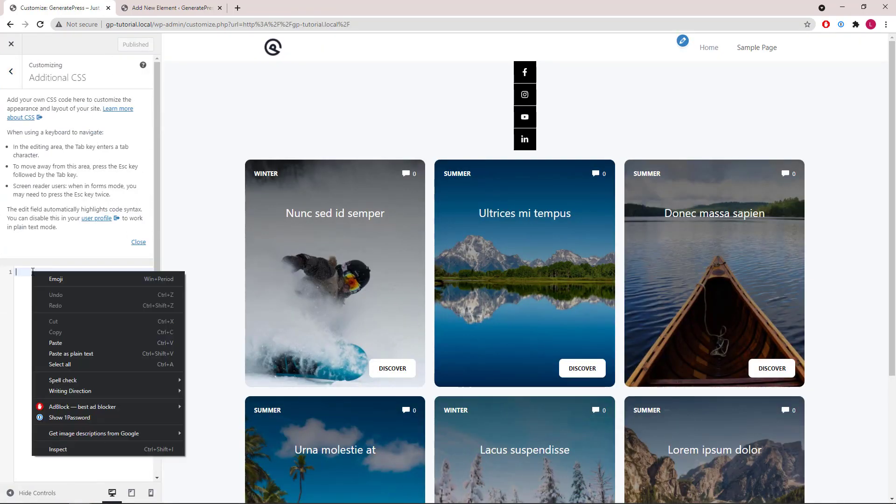
left_click(65, 344)
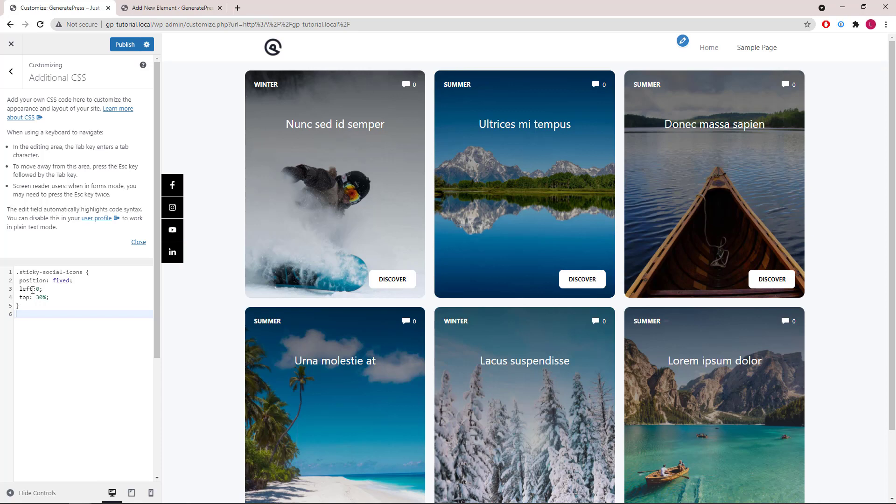
Set the rule's left to 0px and top to 30%, then publish and exit the Customizer
left_click(42, 289)
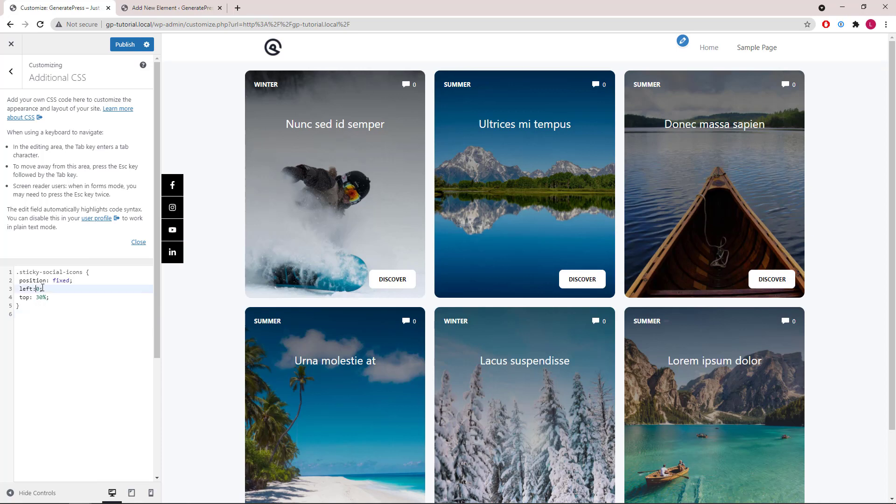
type("x")
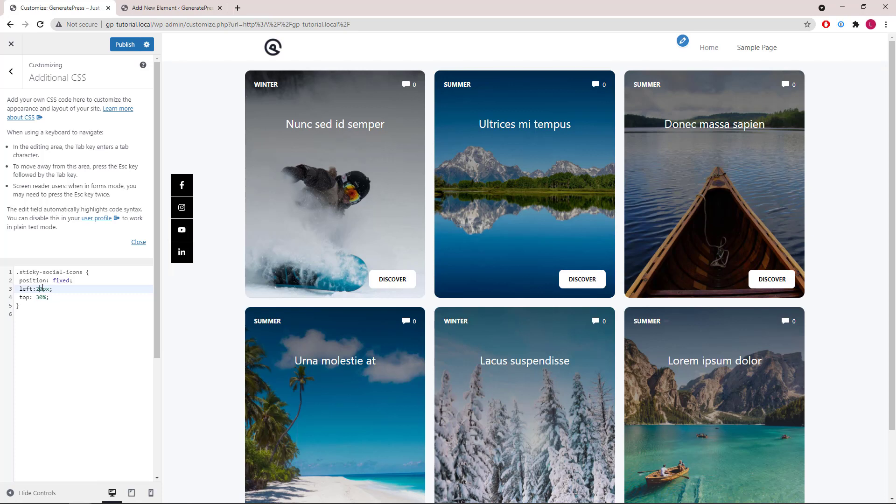
key("BackSpace")
key("Down")
key("Delete")
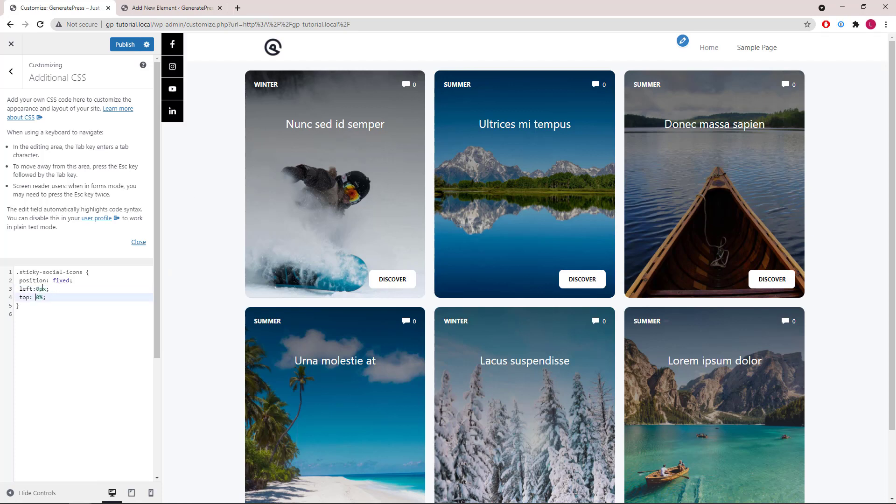
type("2")
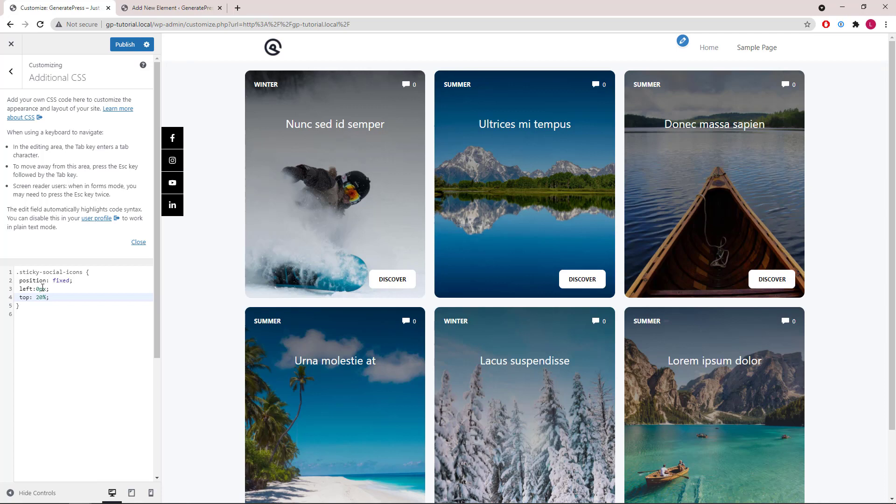
key("BackSpace")
type("3")
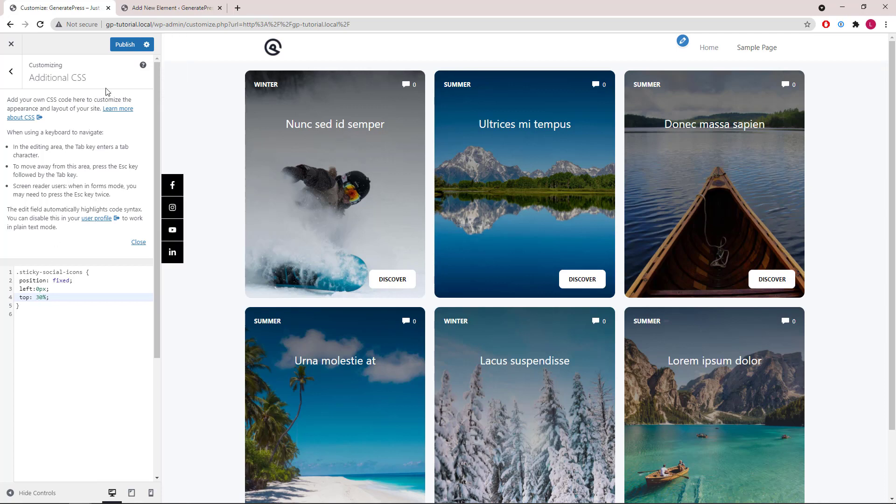
left_click(123, 46)
left_click(14, 46)
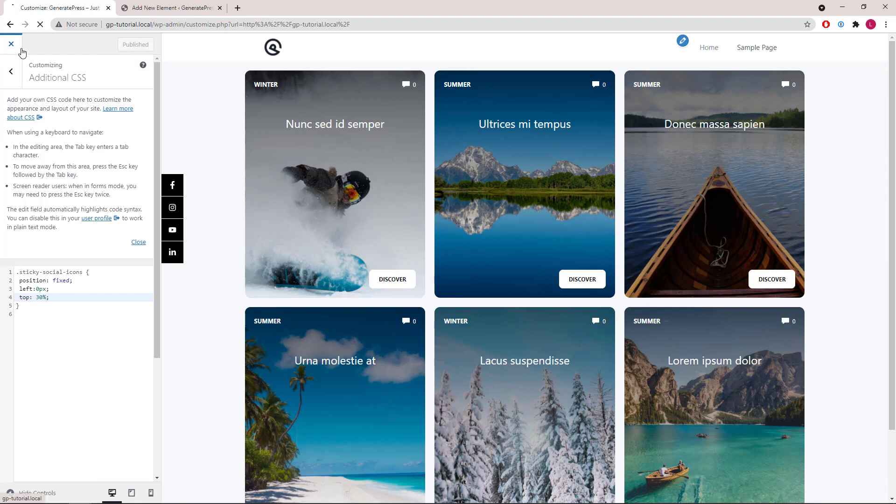
scroll(209, 250, "down", 3)
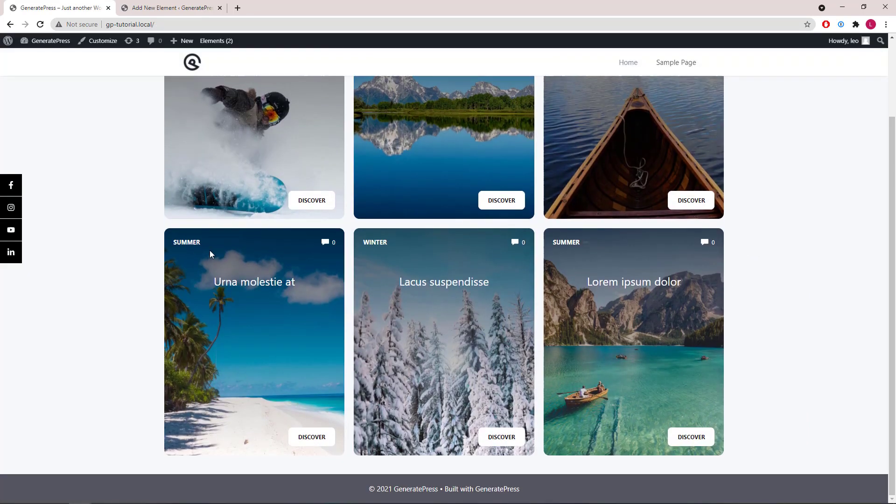
scroll(209, 250, "up", 3)
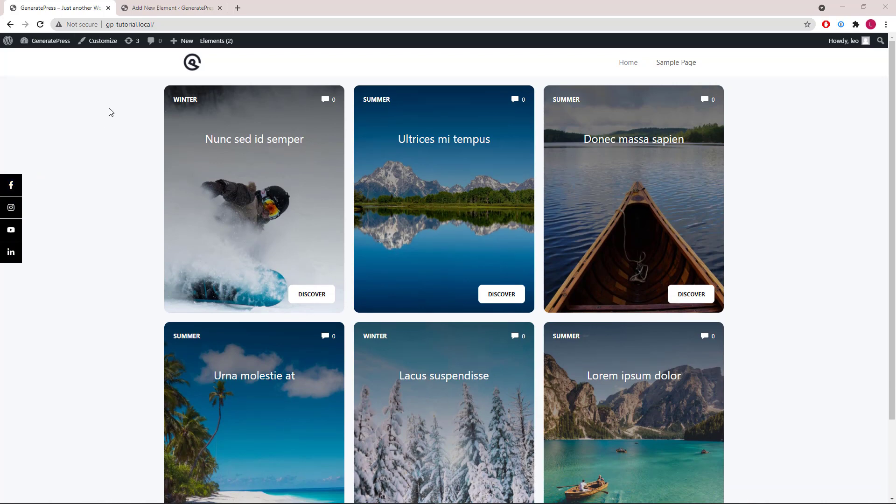
Select the Container around the social buttons and reveal its Effects box shadow settings
left_click(125, 11)
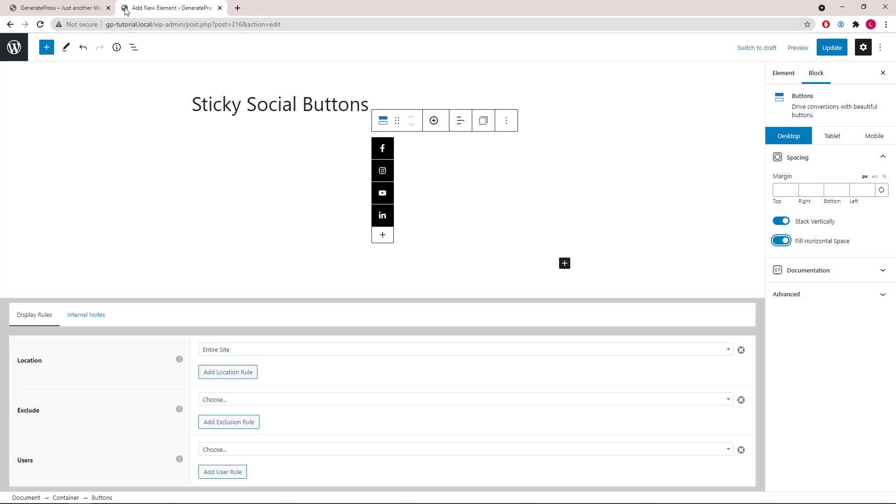
left_click(134, 50)
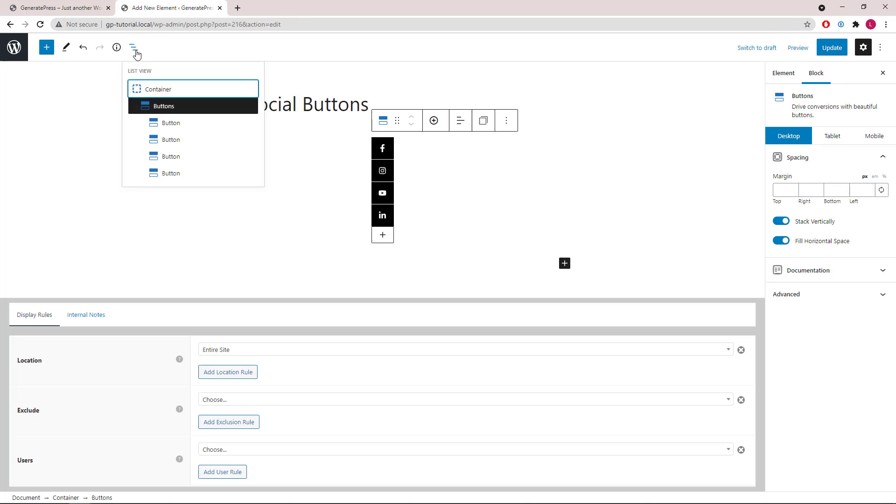
left_click(157, 88)
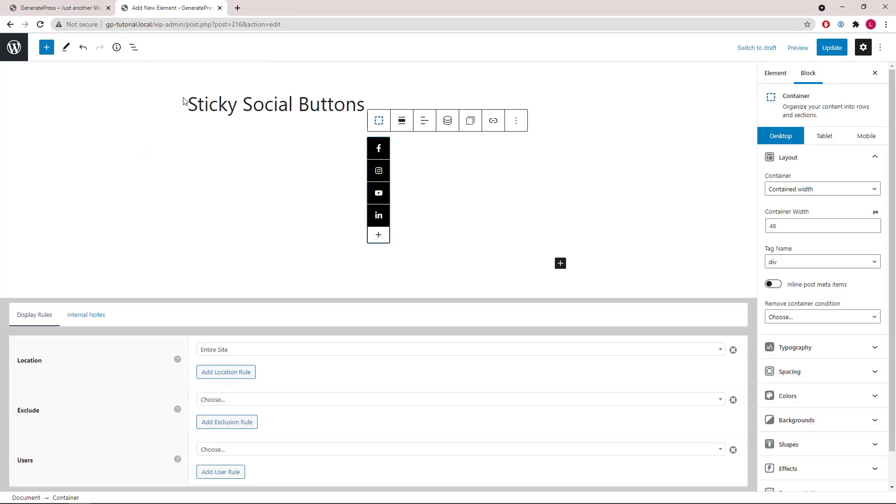
left_click(874, 163)
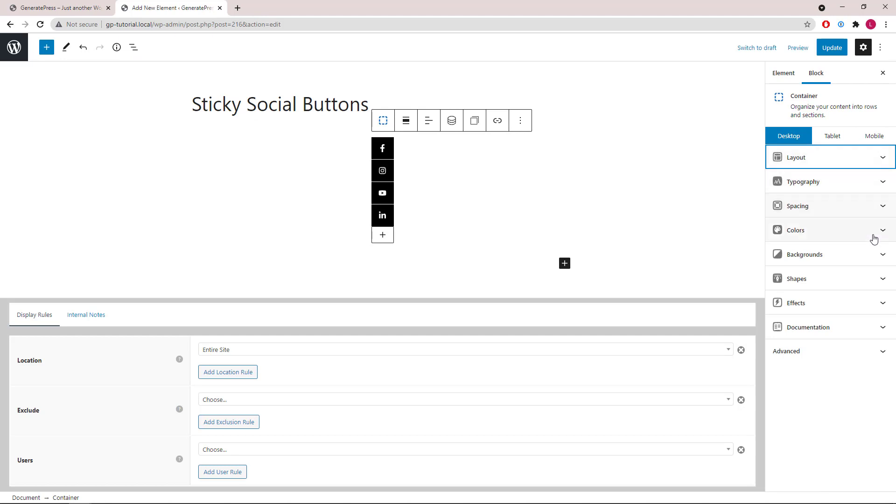
left_click(884, 310)
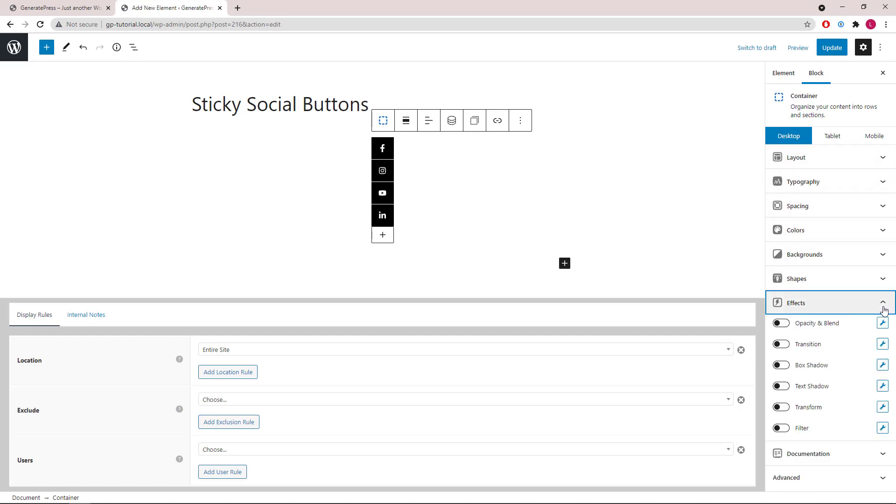
left_click(883, 366)
Add a box shadow to the container with horizontal and vertical offsets of 8
left_click(640, 340)
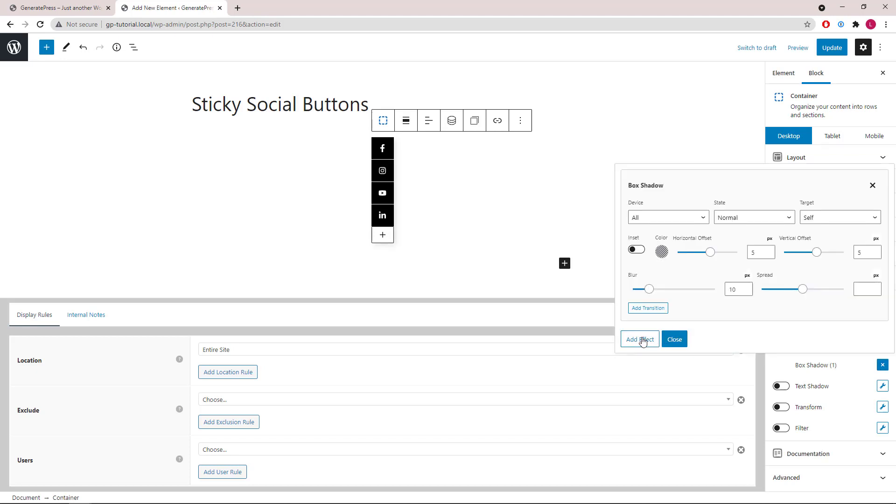
double_click(756, 252)
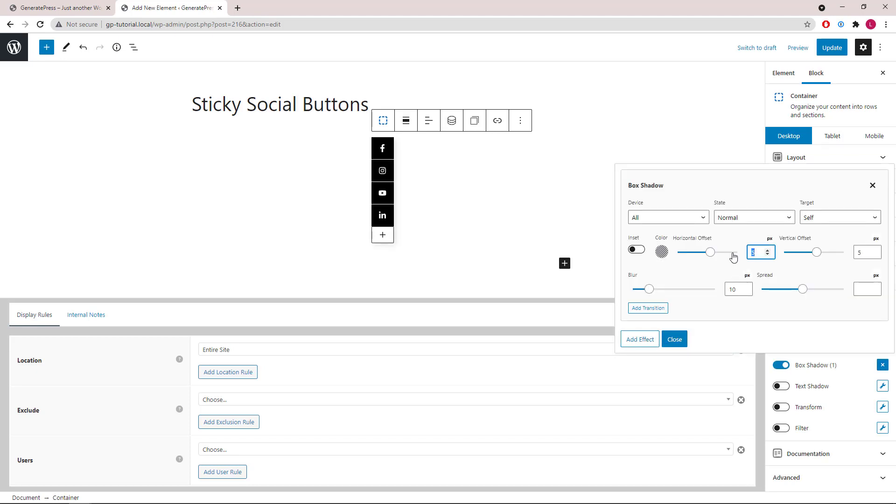
type("8")
double_click(867, 252)
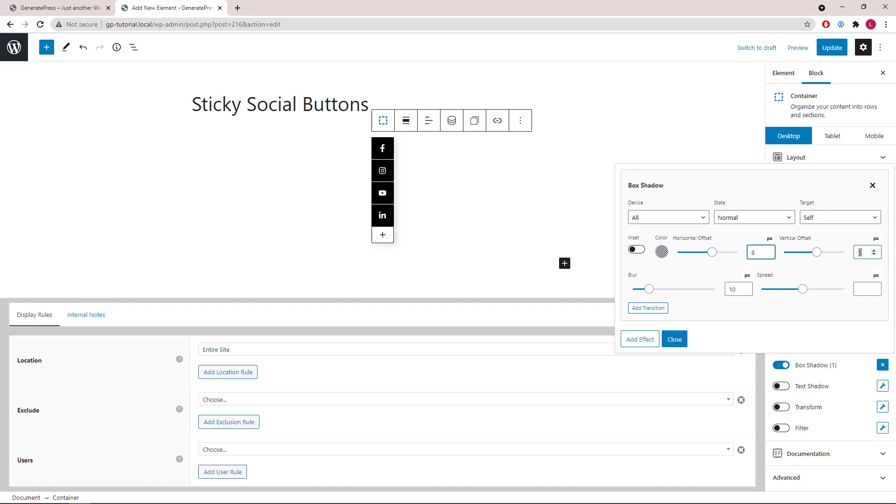
type("8")
Set the shadow colour's opacity to 0.2 and save the updated element
left_click(661, 253)
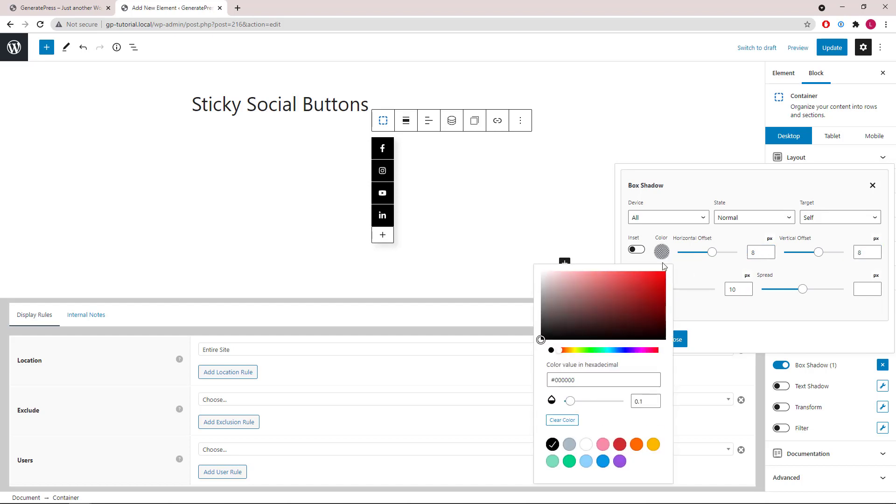
left_click(644, 402)
key("BackSpace")
type("2")
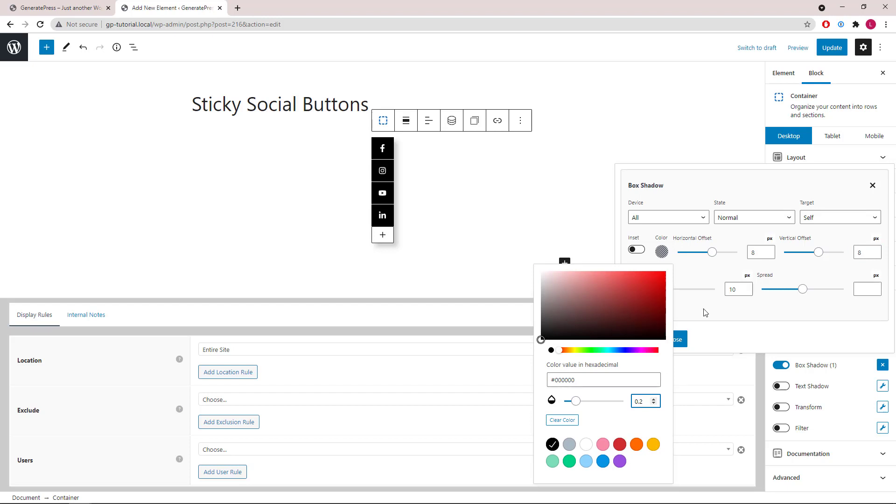
left_click(664, 254)
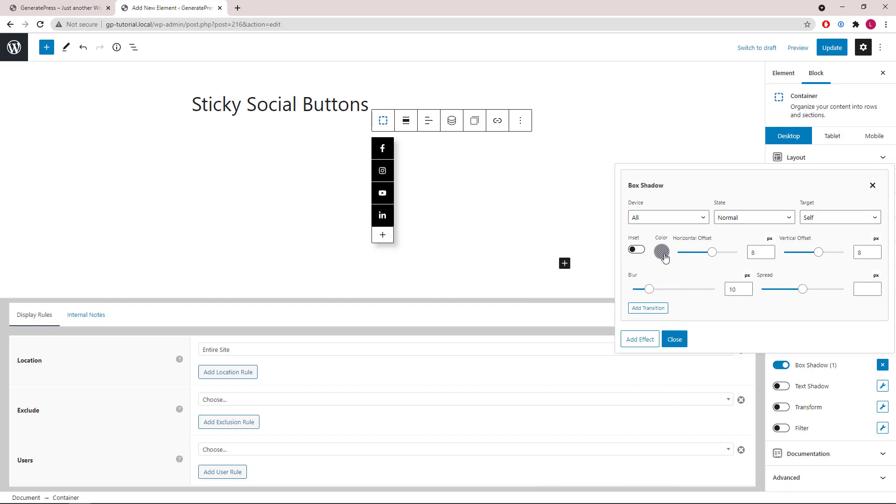
left_click(675, 340)
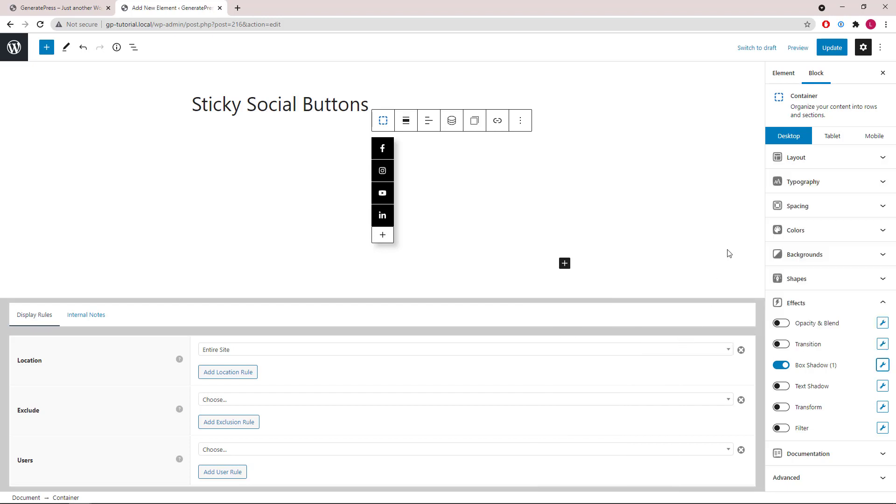
left_click(831, 47)
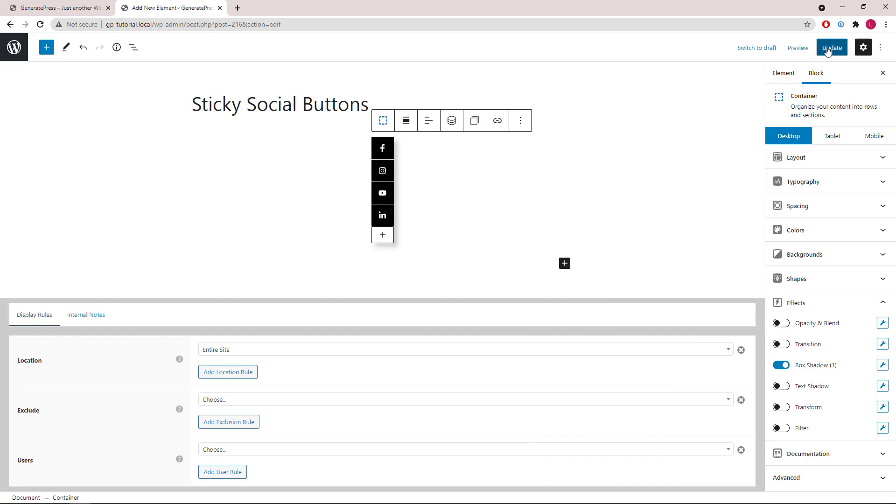
Reload the live homepage and scroll to check the sticky social bar's new shadow
left_click(64, 6)
left_click(40, 25)
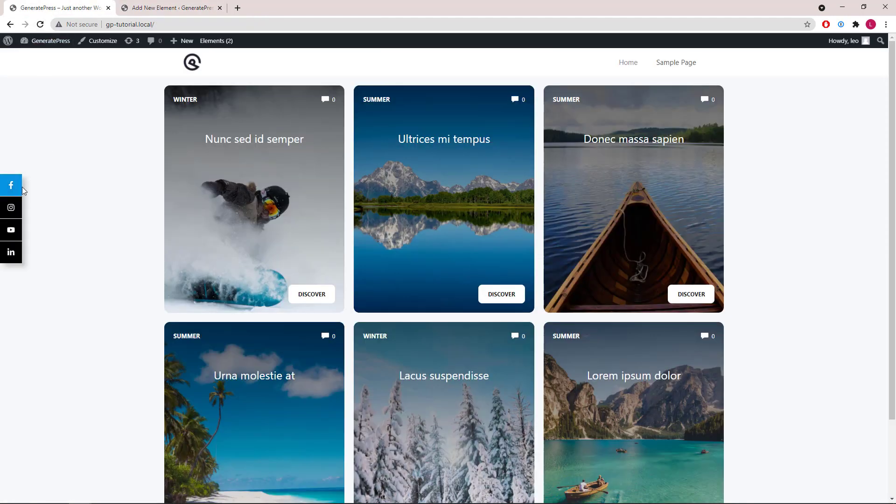
scroll(52, 237, "down", 3)
scroll(55, 238, "up", 3)
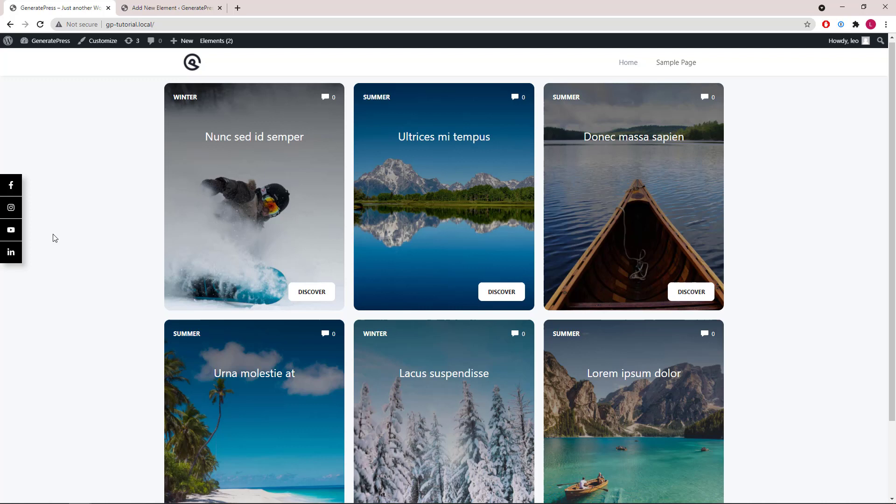